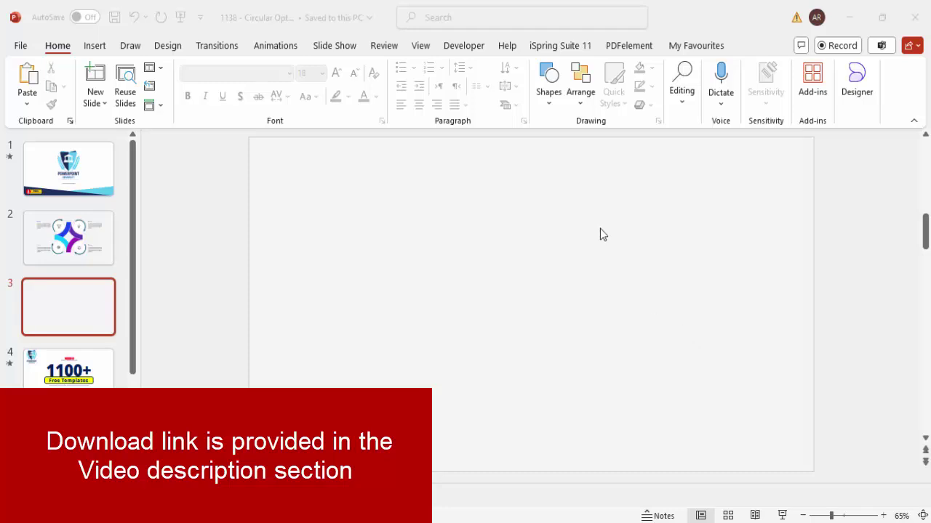
- Show the guides on the blank slide 3 and insert a 1 by 1 inch hollow circle near its centre
left_click(420, 46)
left_click(293, 105)
left_click(94, 46)
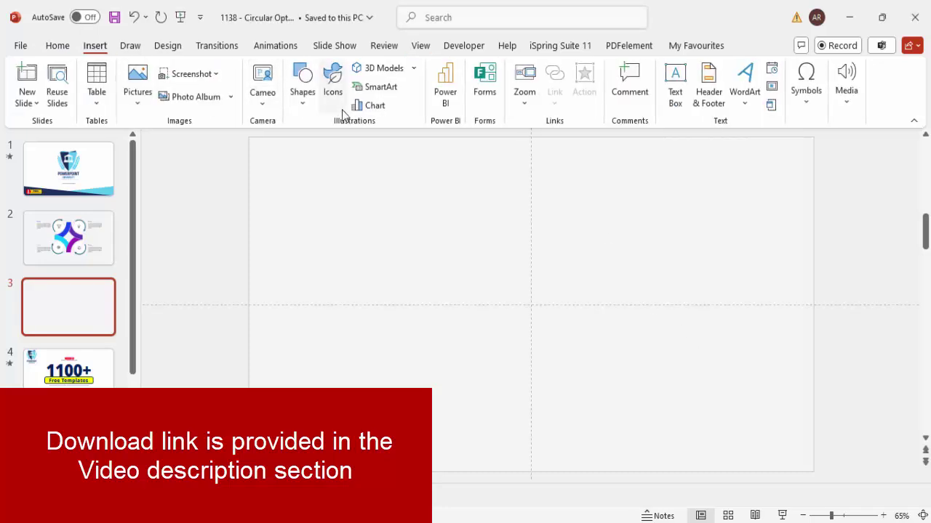
left_click(303, 101)
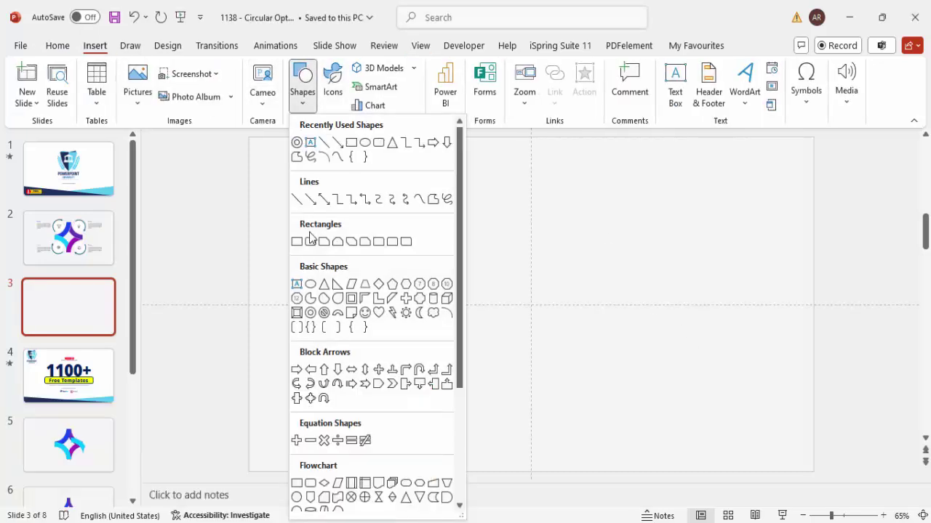
left_click(311, 314)
left_click(466, 269)
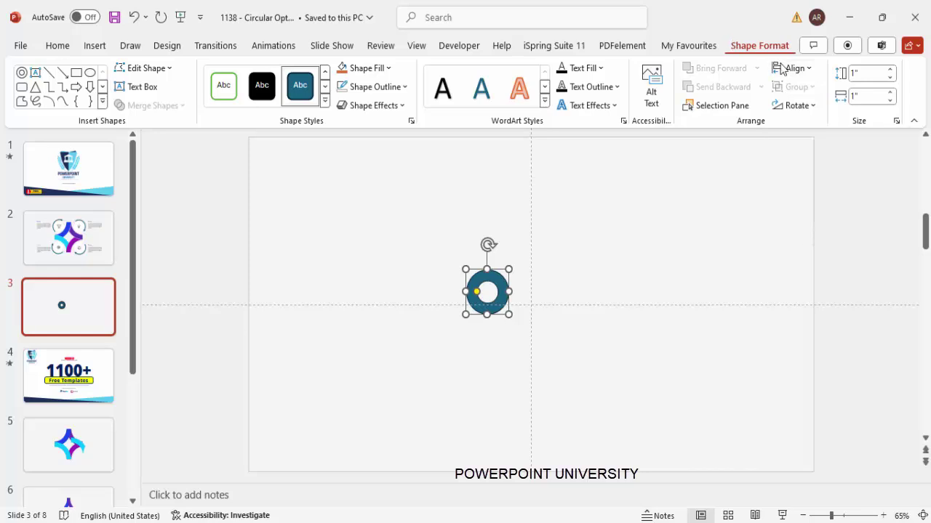
- Set the hollow circle's height and width both to 4.85 inches
left_click(861, 74)
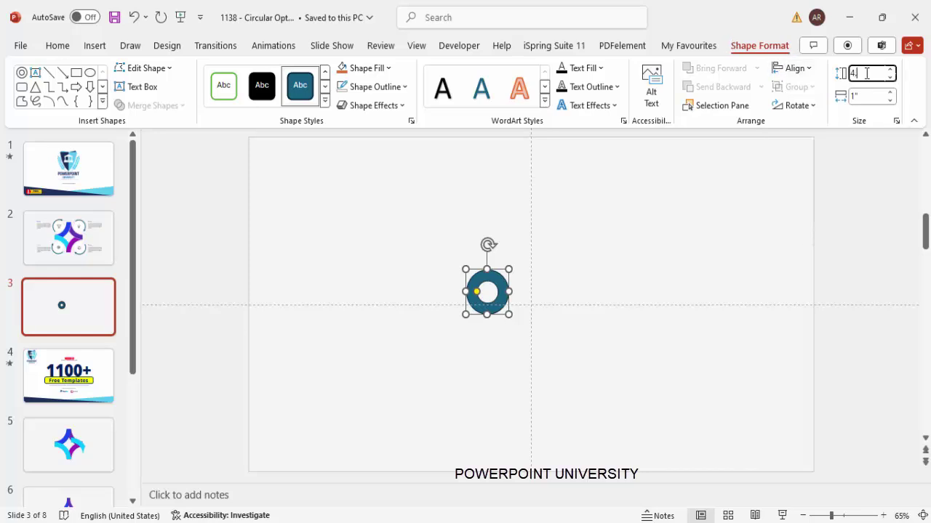
type("4.85")
left_click(868, 96)
type("4")
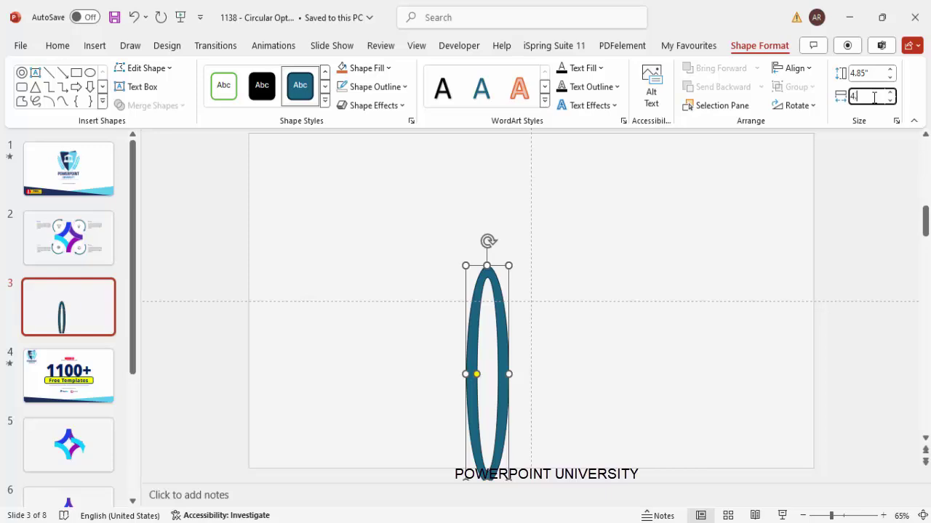
type(".85")
key("Return")
- Align the hollow circle to the centre and middle of the slide
left_click(802, 70)
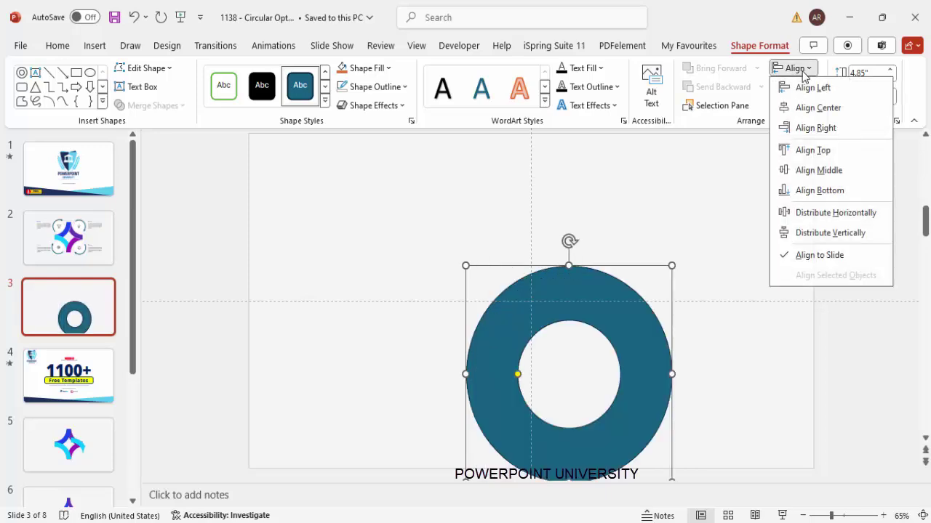
left_click(841, 108)
left_click(798, 70)
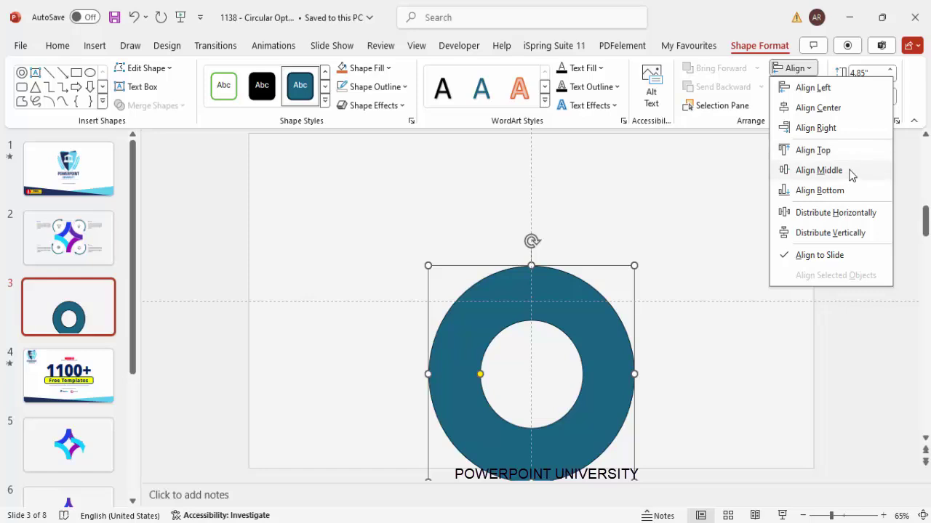
left_click(850, 171)
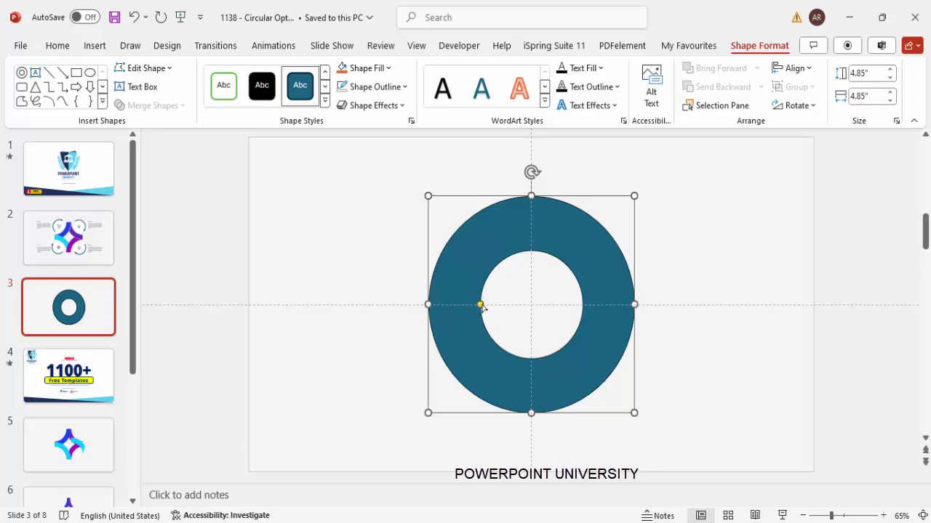
- Make the ring's band thinner by enlarging its hole, and remove the ring's outline
left_click_drag(481, 306, 465, 305)
left_click(383, 91)
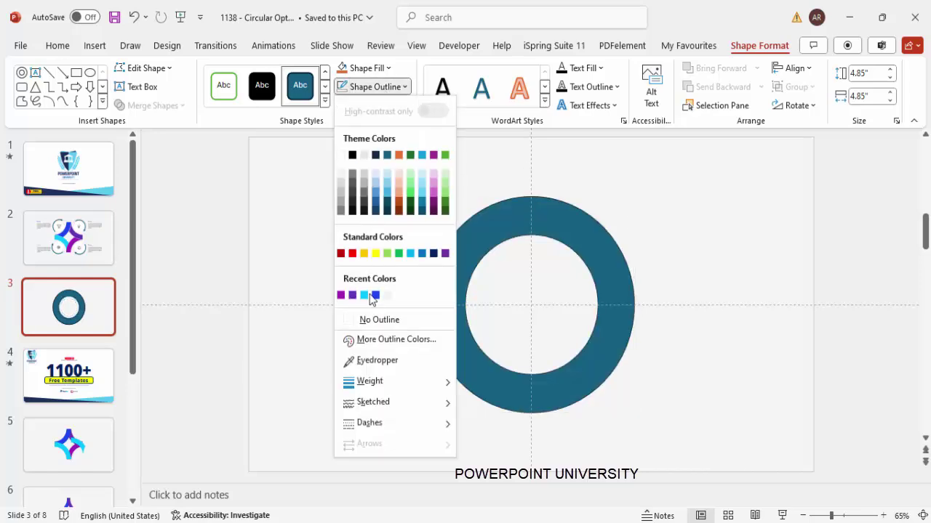
left_click(380, 320)
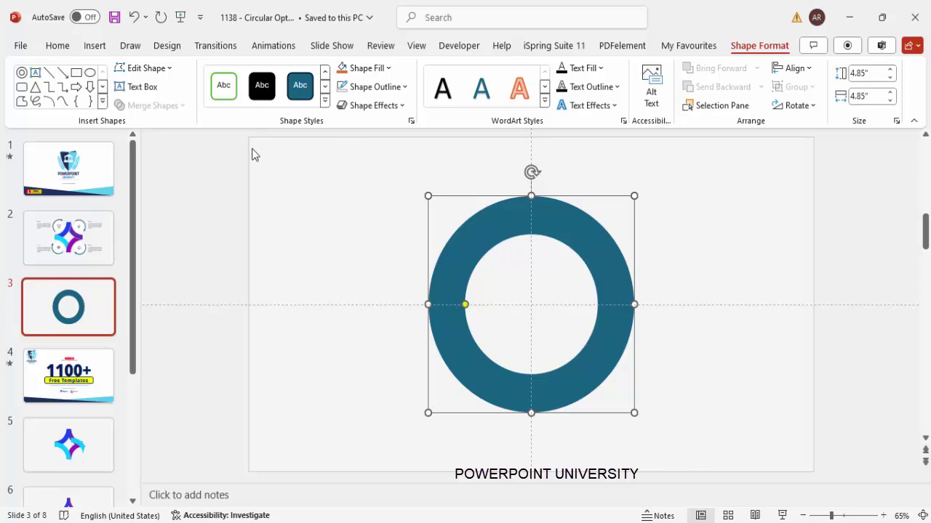
- Draw a rectangle about 3.36 by 3.11 inches over the ring's upper-right quarter, with its inner corner where the guides cross
left_click(295, 189)
left_click(95, 45)
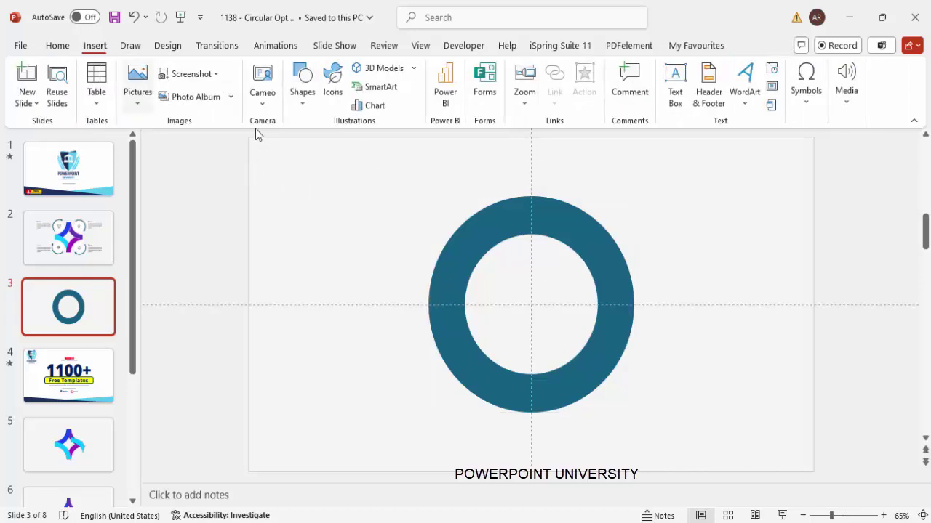
left_click(302, 91)
left_click(299, 243)
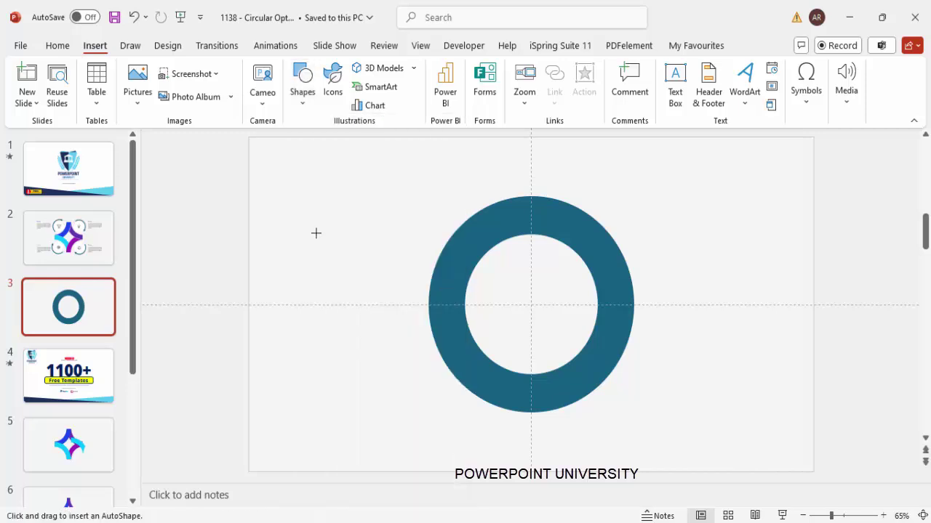
left_click_drag(550, 203, 662, 308)
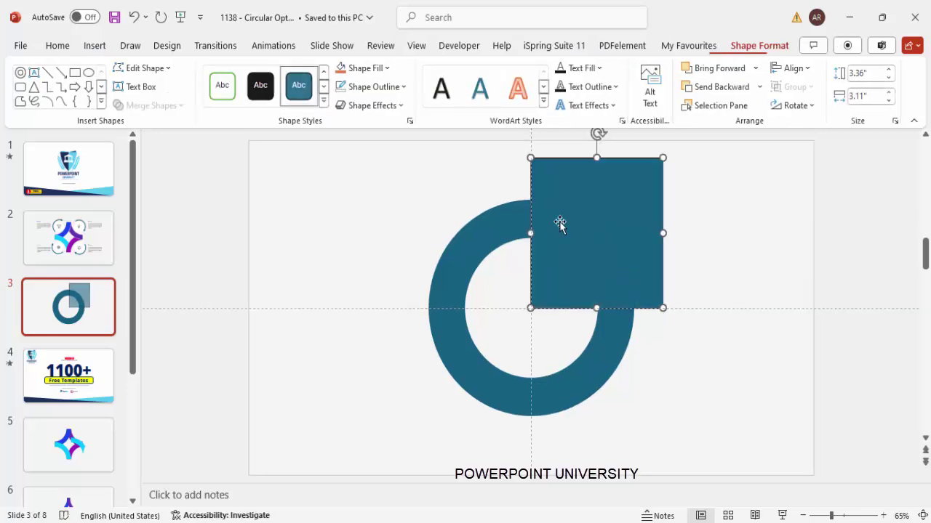
- Intersect the ring with the rectangle so that only the upper-right quarter ring is kept
left_click(501, 226)
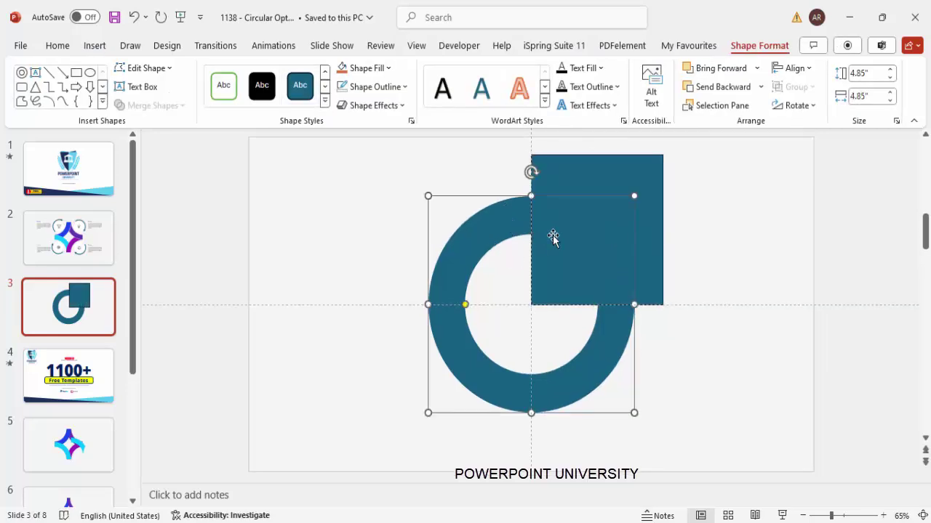
left_click(600, 178, "shift")
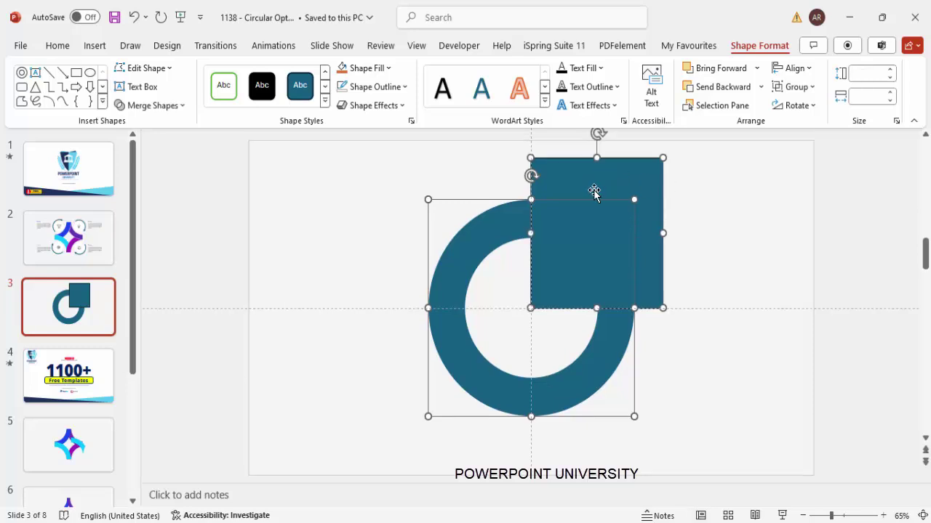
left_click(157, 106)
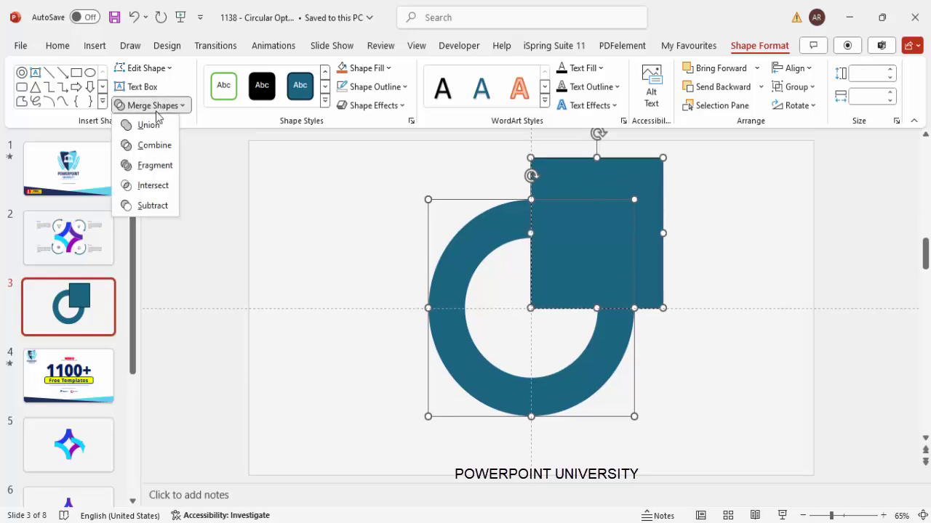
left_click(155, 208)
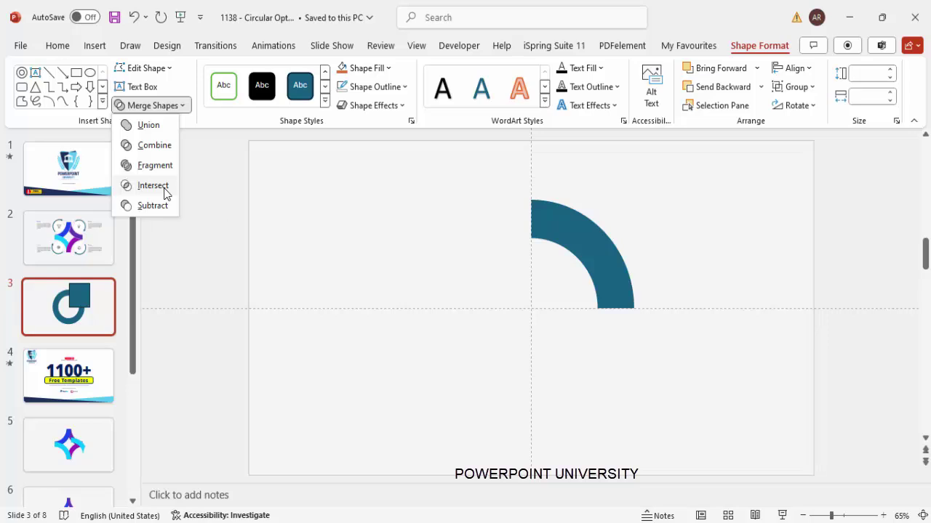
left_click(164, 190)
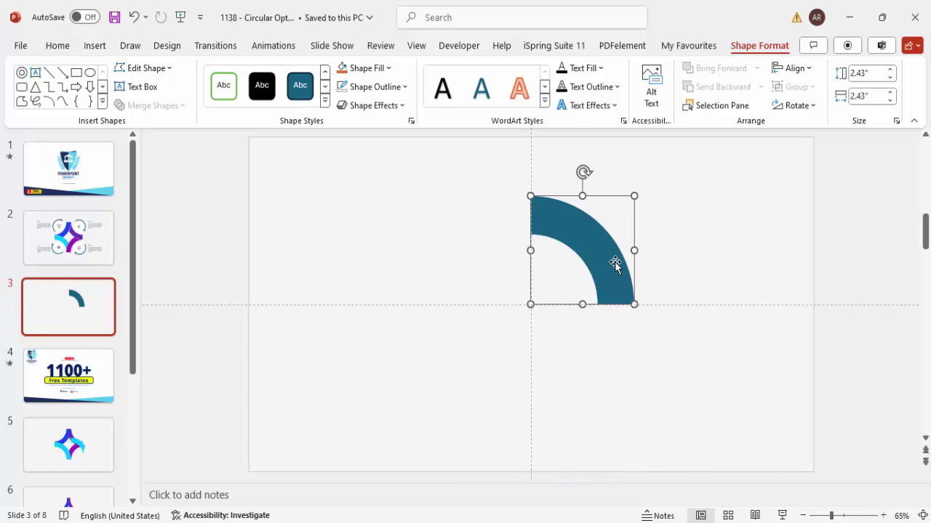
- Move the quarter ring down and left over the guide crossing, with no outline and a cyan fill from the recent colours
left_click_drag(606, 254, 504, 326)
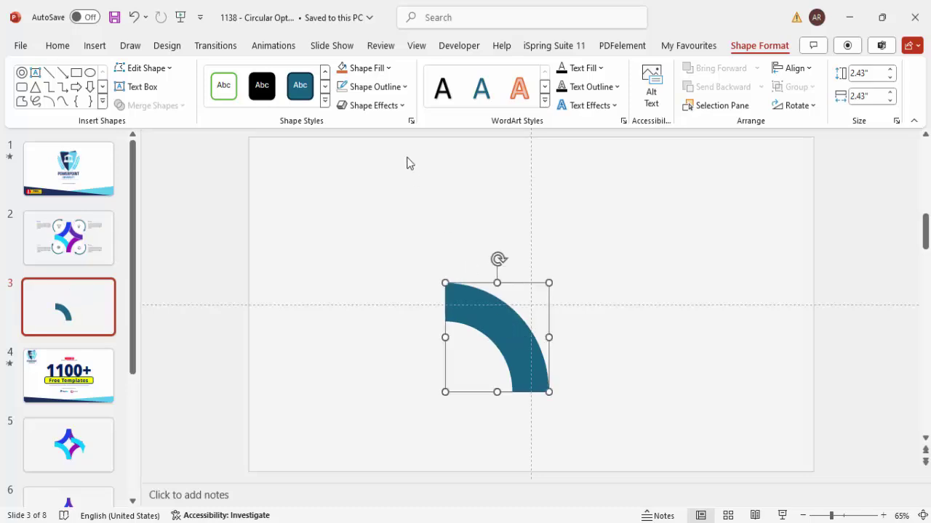
left_click(384, 92)
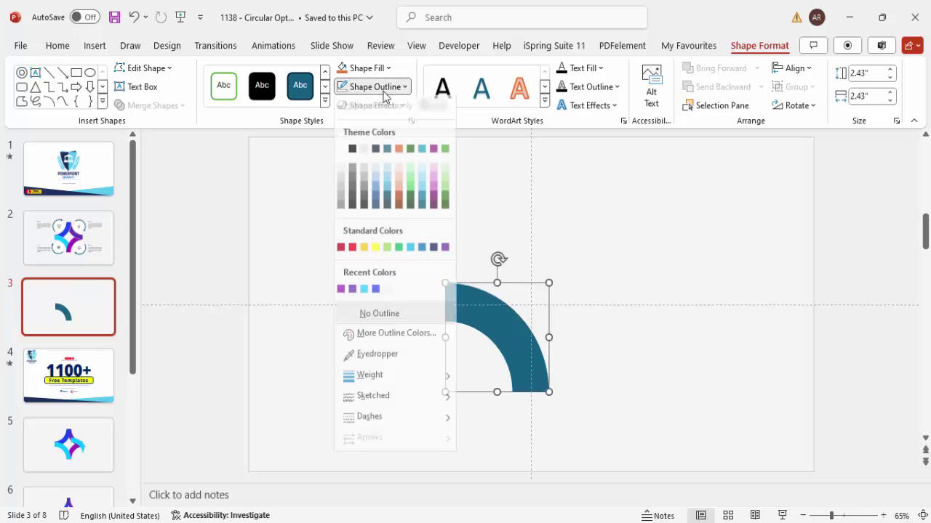
left_click(407, 316)
left_click(367, 68)
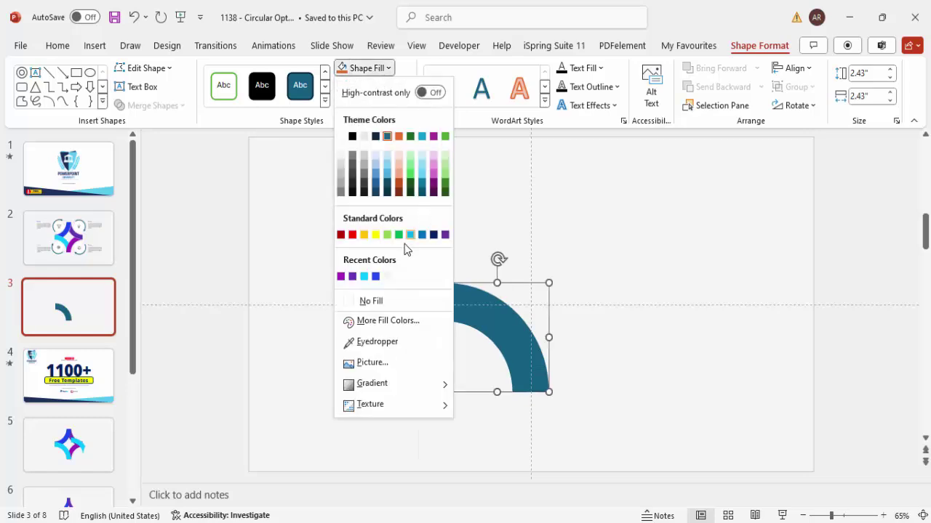
left_click(365, 277)
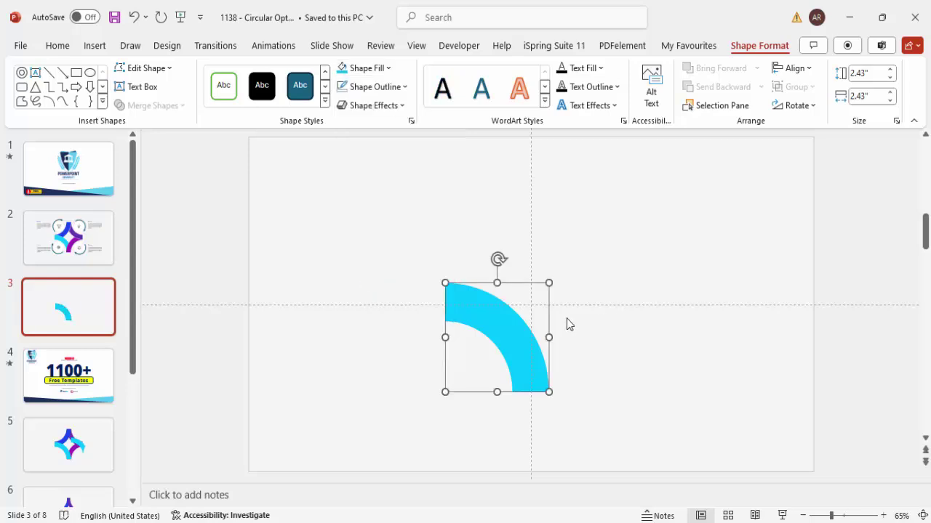
- Duplicate the cyan quarter ring, place the copy just above it, and fill the copy with the recent blue
key("ctrl+d")
left_click_drag(524, 286, 537, 217)
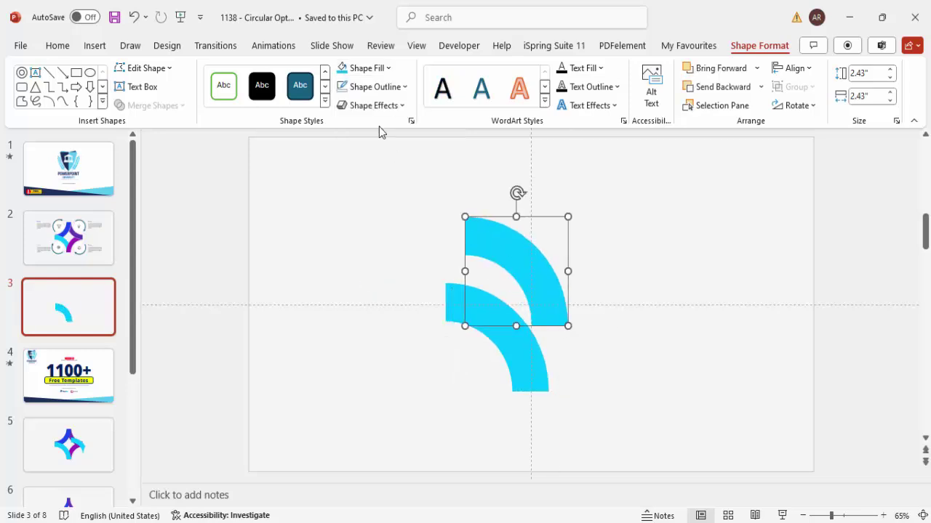
left_click(375, 69)
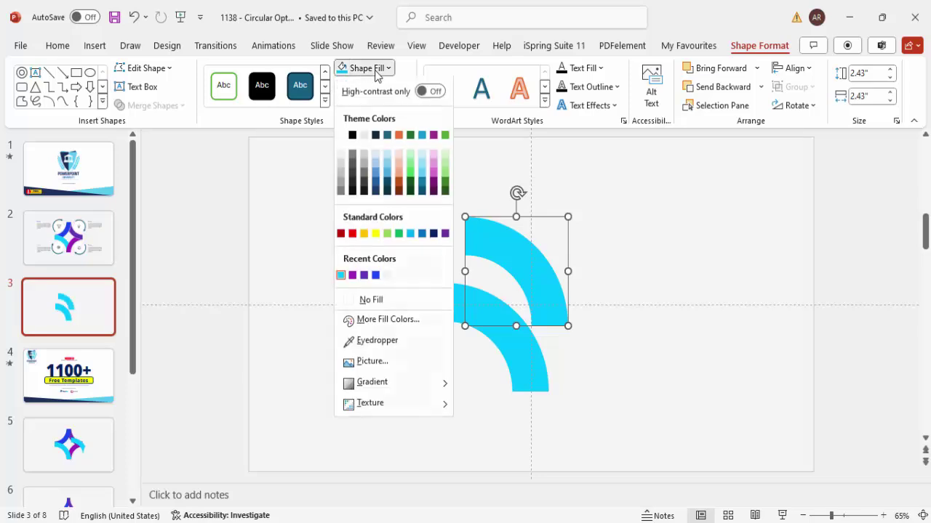
left_click(376, 277)
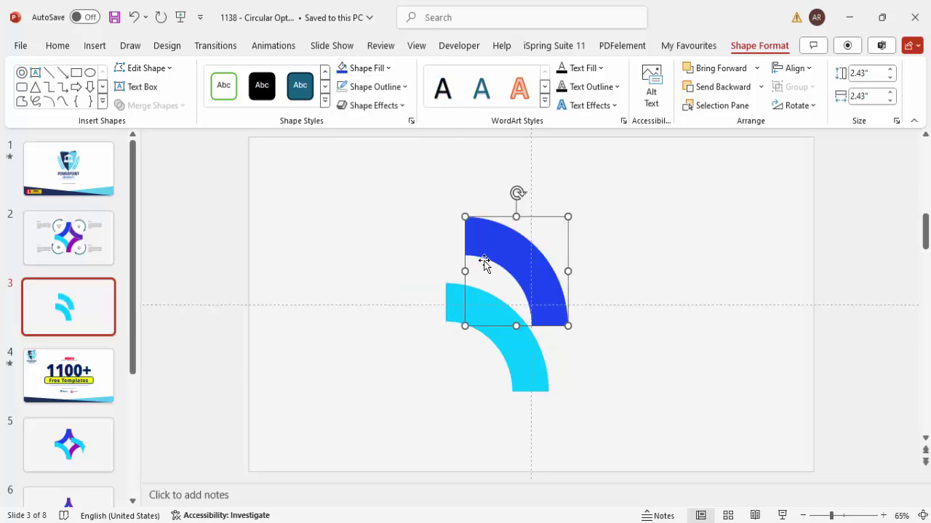
- Flip the blue quarter ring vertically and position it so its left end exactly overlaps the cyan one's left end
left_click(800, 106)
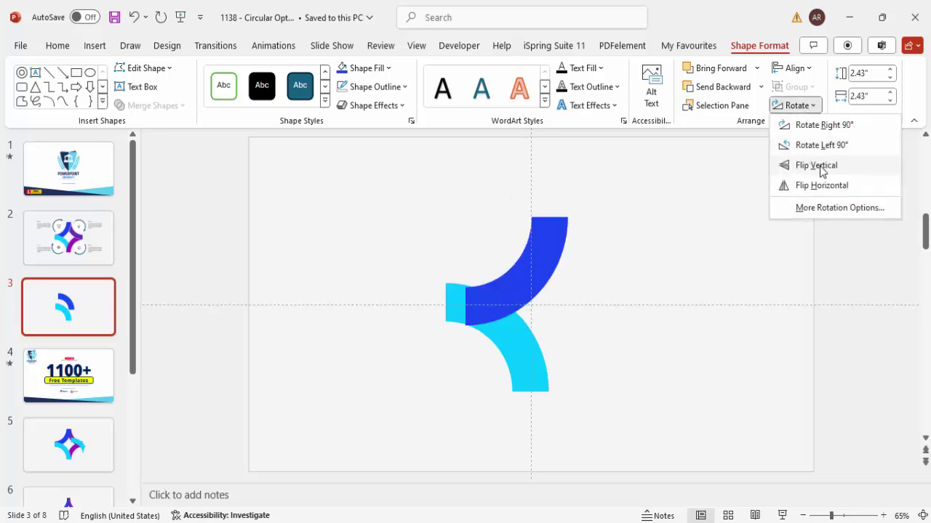
left_click(820, 168)
left_click_drag(524, 276, 505, 270)
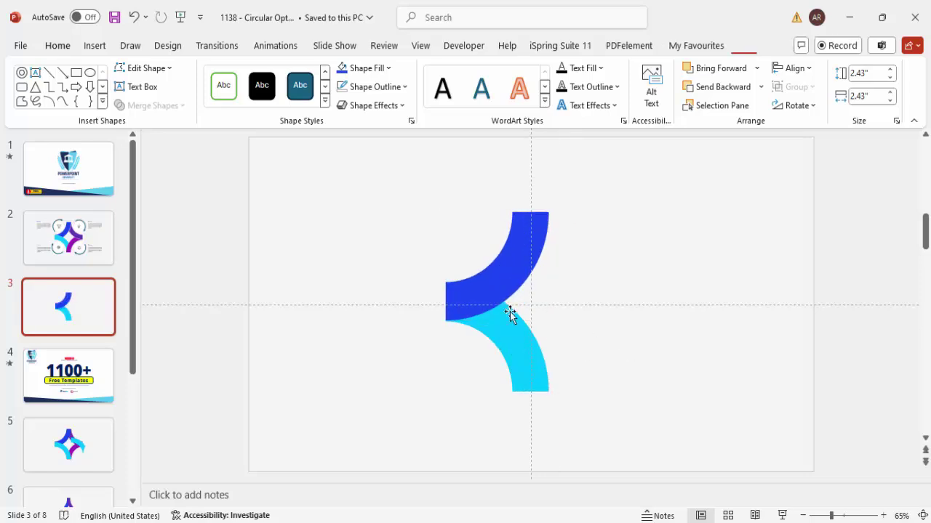
left_click(468, 285)
left_click(863, 518)
scroll(463, 364, "down", 3)
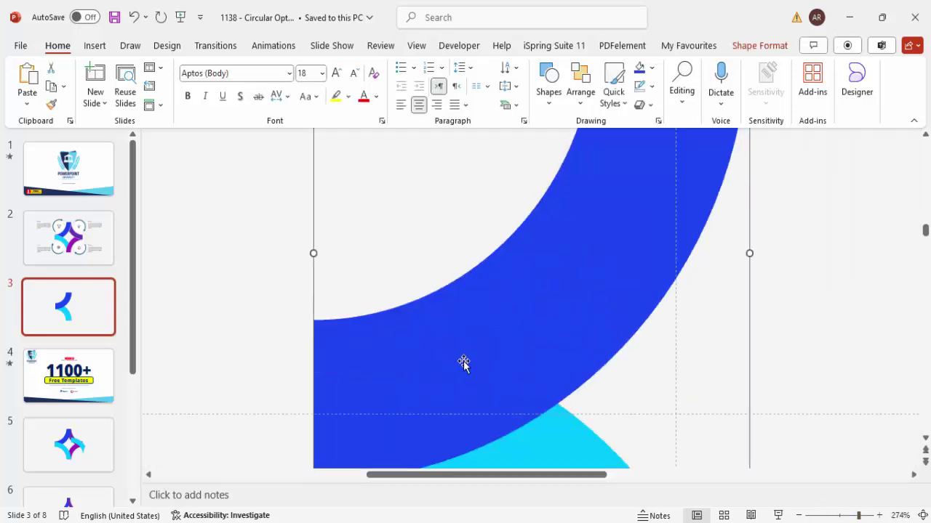
left_click_drag(359, 420, 358, 423)
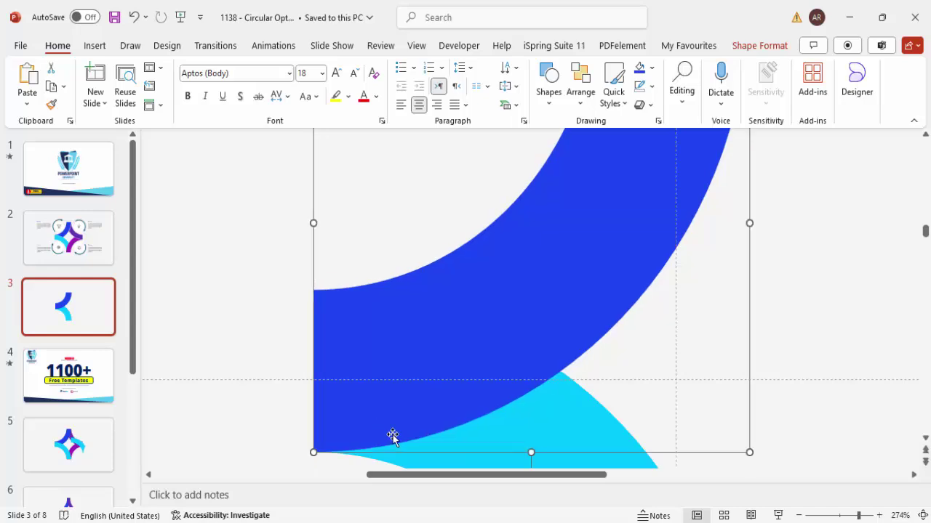
left_click(922, 516)
left_click(619, 373)
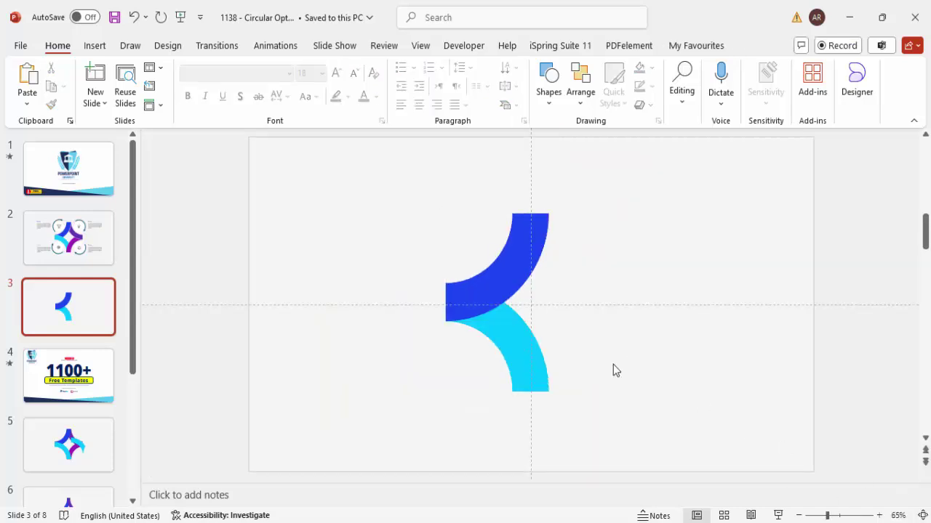
- Duplicate the blue quarter ring to its right and fill the copy with the recent dark purple
left_click(530, 256)
left_click_drag(530, 256, 618, 250)
left_click(653, 69)
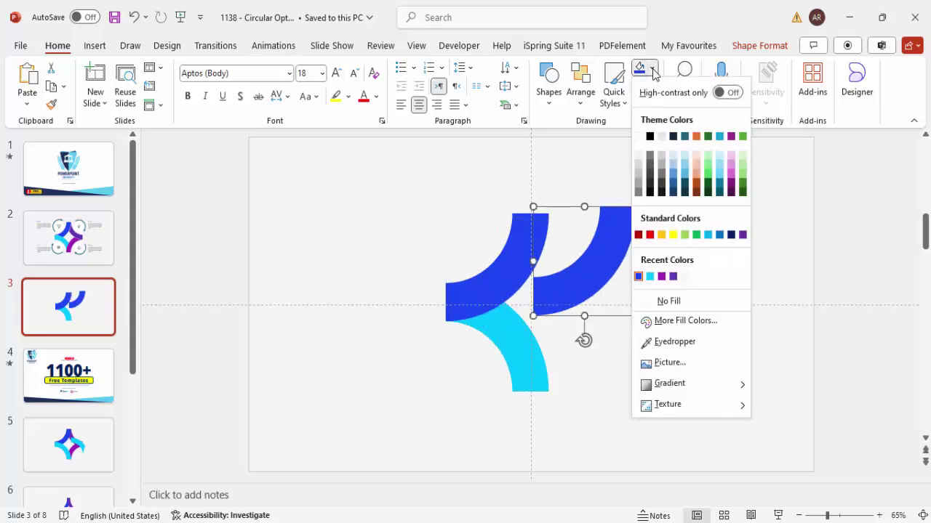
left_click(673, 277)
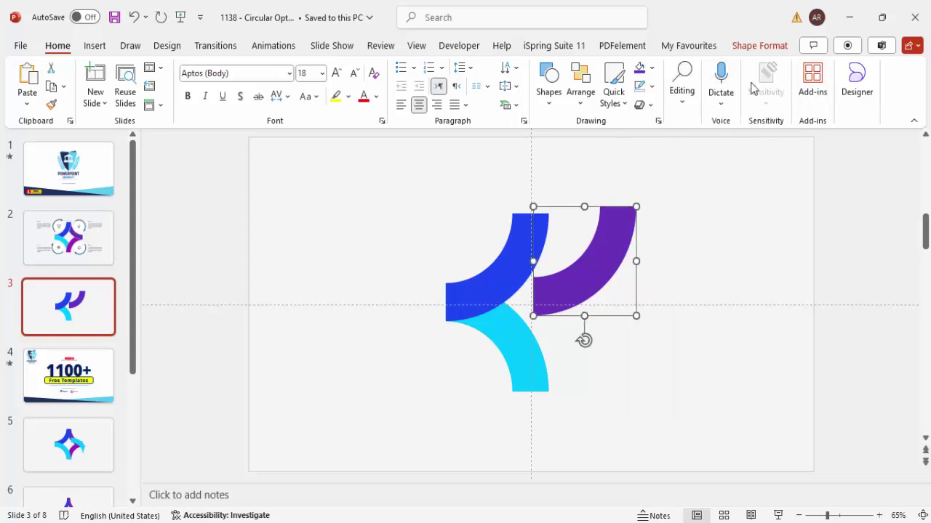
- Flip the purple quarter ring horizontally and position it so its top end exactly overlaps the blue one's top end
left_click(756, 46)
left_click(794, 105)
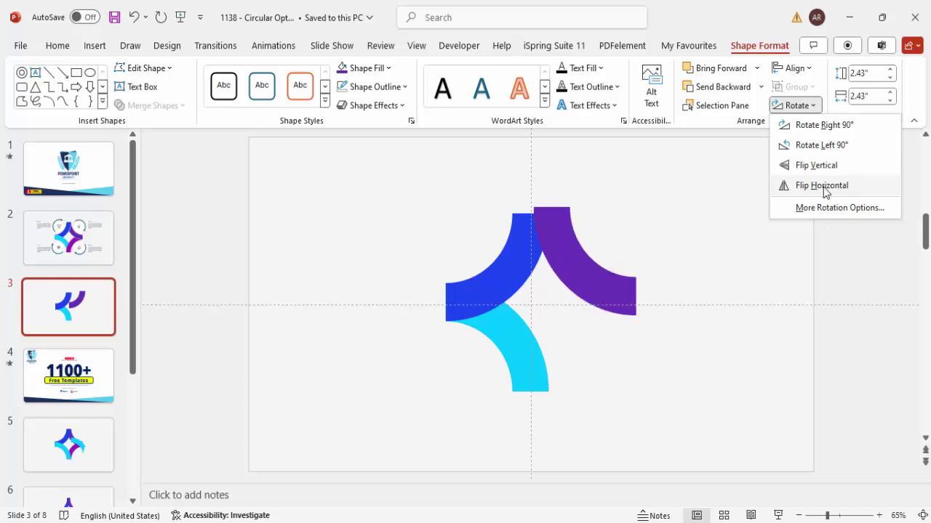
left_click(825, 189)
left_click_drag(565, 255, 544, 259)
scroll(642, 360, "up", 10, "ctrl")
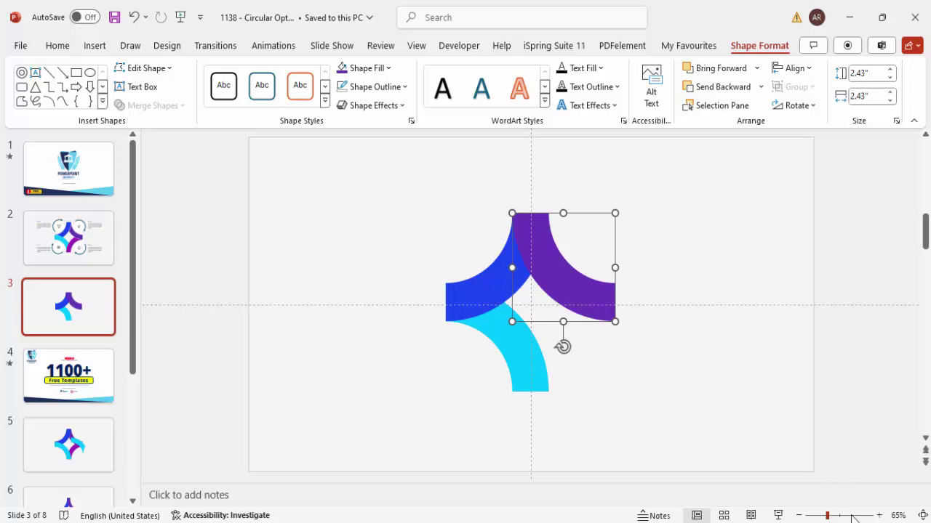
scroll(642, 360, "up", 2)
left_click_drag(389, 251, 429, 255)
left_click(924, 516)
- Duplicate the dark purple quarter ring to its right and fill the copy with the recent magenta-purple
left_click_drag(554, 281, 642, 297)
left_click(374, 68)
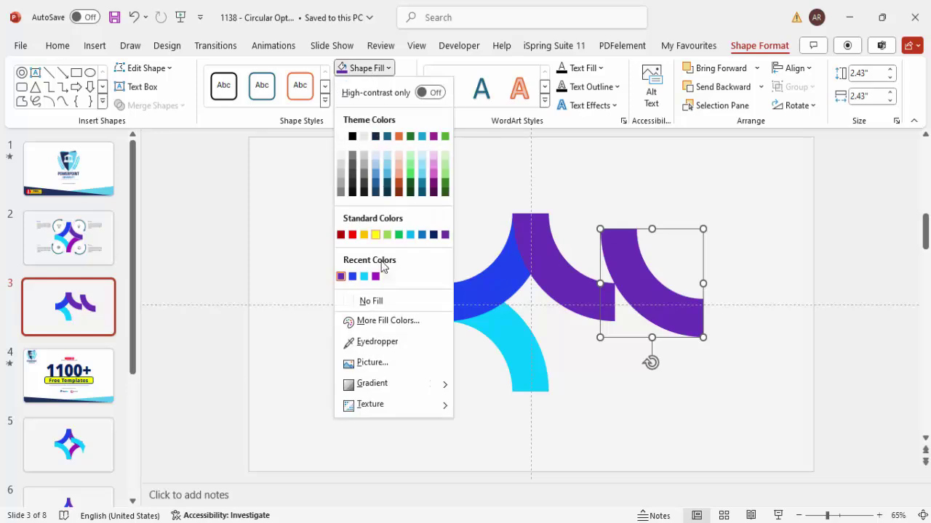
left_click(376, 276)
- Flip the magenta quarter ring vertically and position it so its right end exactly overlaps the dark purple one's right end
left_click(814, 105)
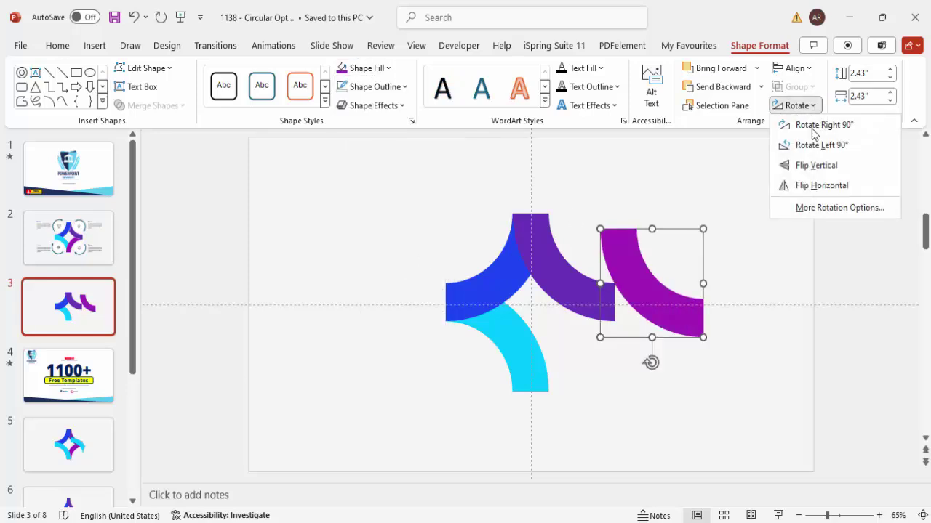
left_click(816, 166)
left_click_drag(652, 280, 571, 331)
left_click_drag(569, 331, 569, 331)
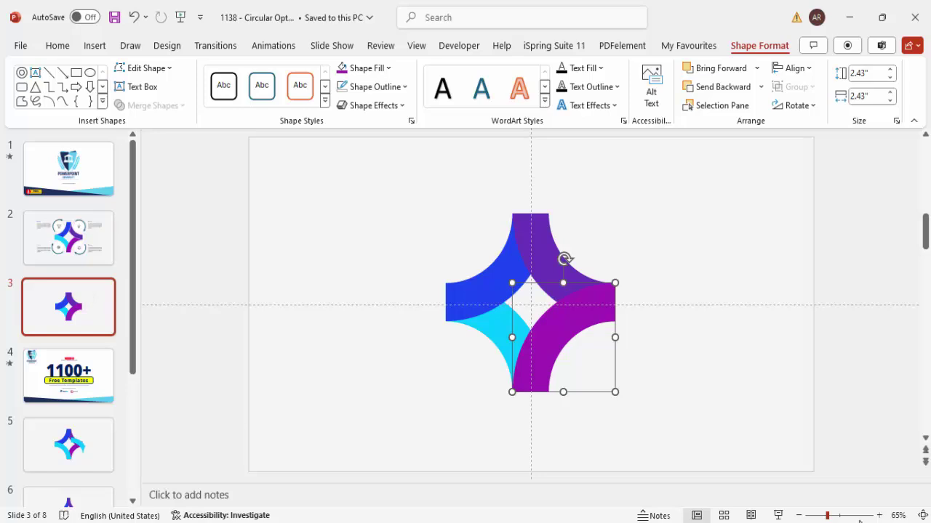
left_click(857, 515)
scroll(495, 353, "down", 3)
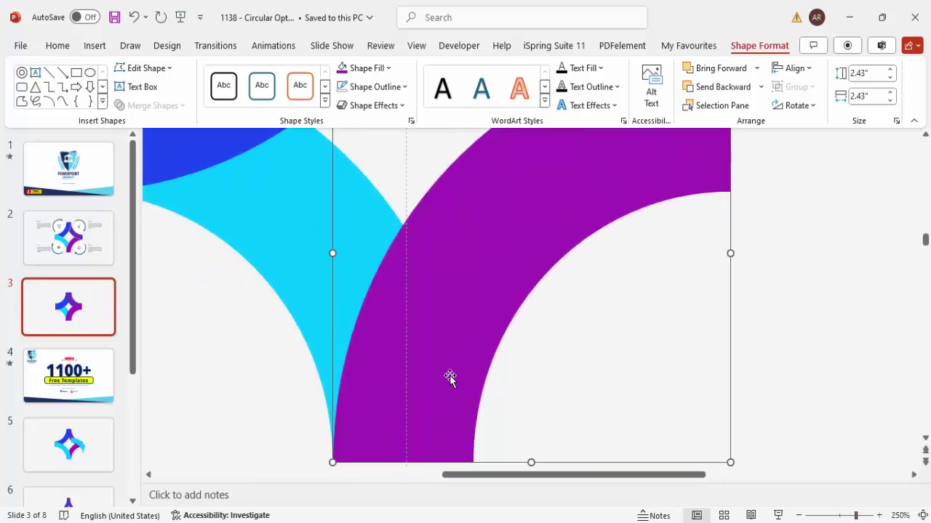
left_click_drag(452, 374, 447, 404)
scroll(596, 372, "up", 6)
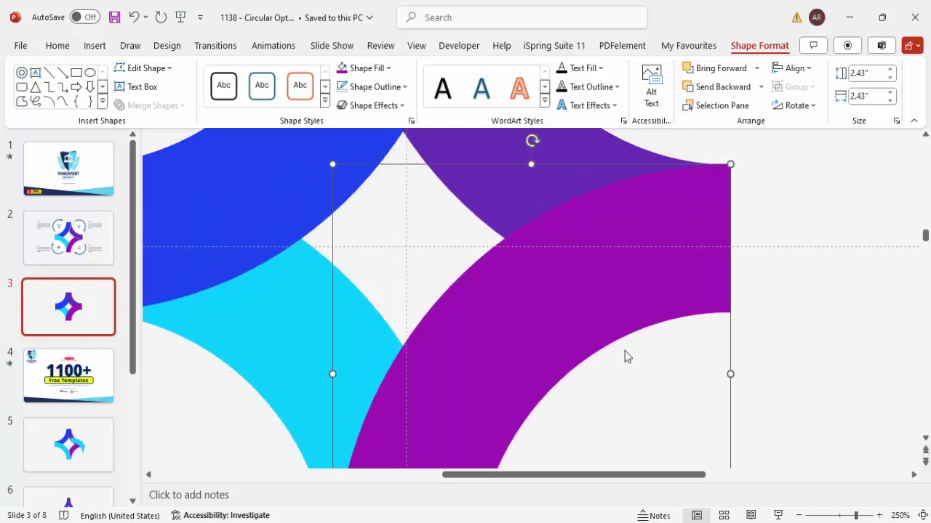
left_click(797, 348)
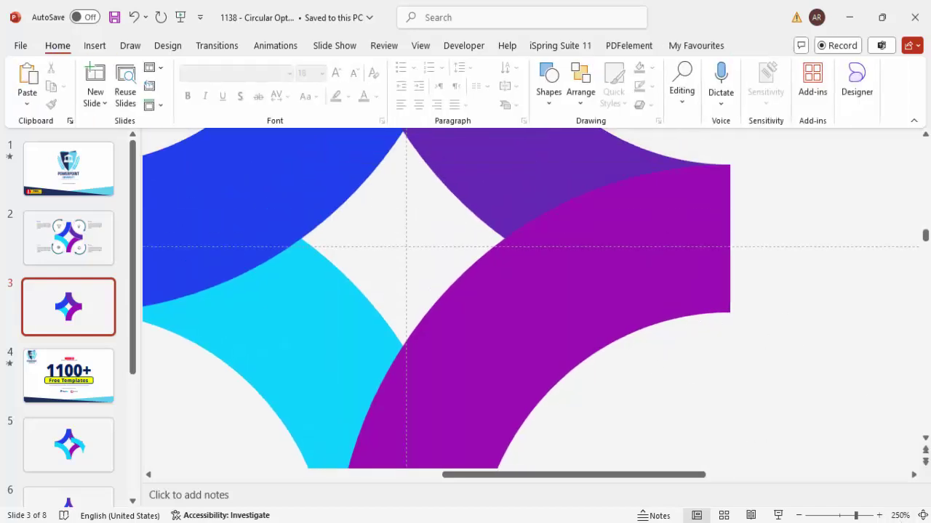
left_click(922, 516)
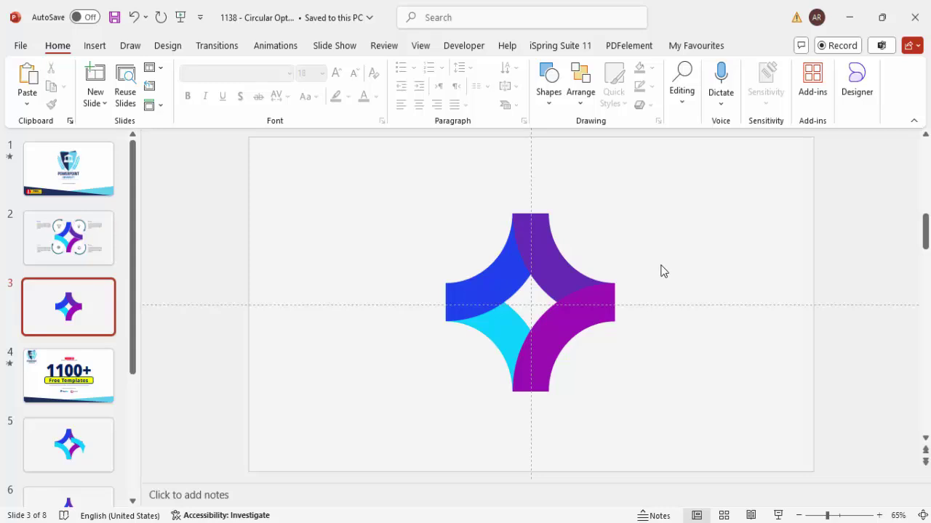
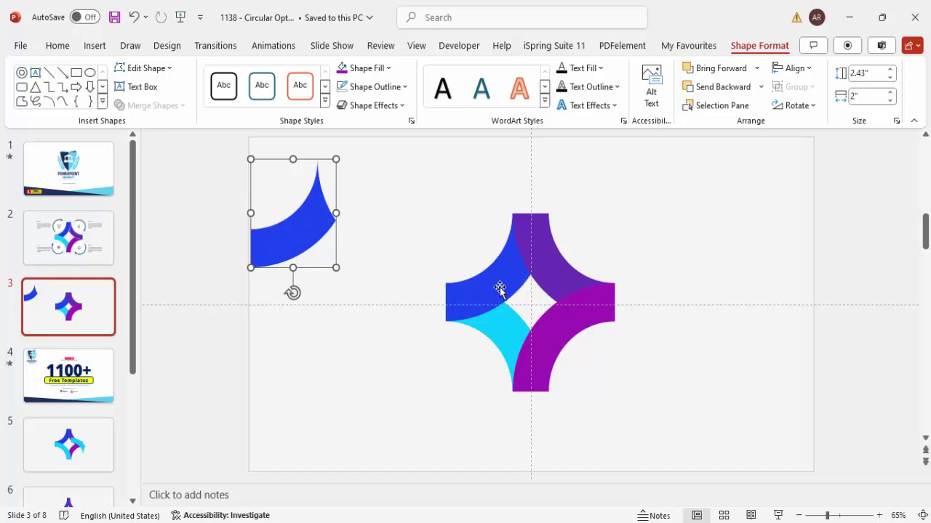
- Move the full blue quarter ring out of the star shape and fit the trimmed blue piece exactly into its place
left_click_drag(507, 289, 439, 213)
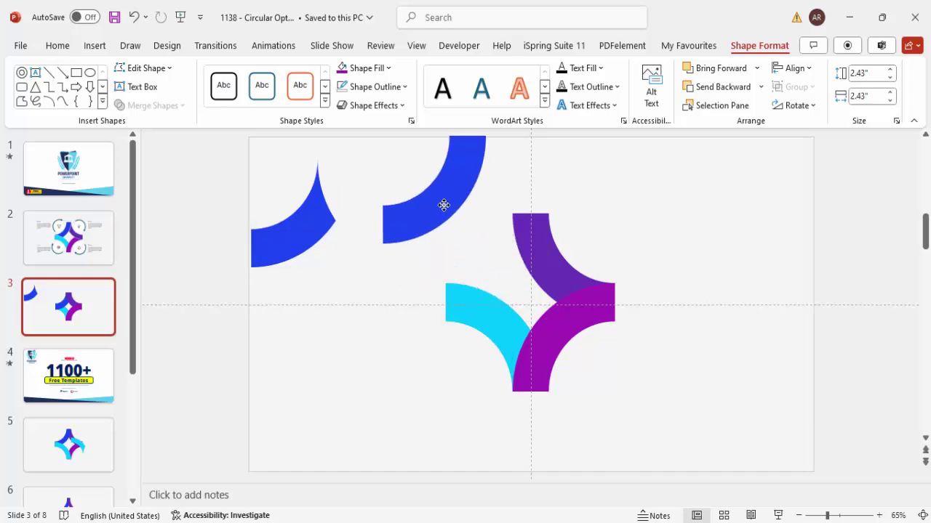
left_click_drag(269, 246, 466, 294)
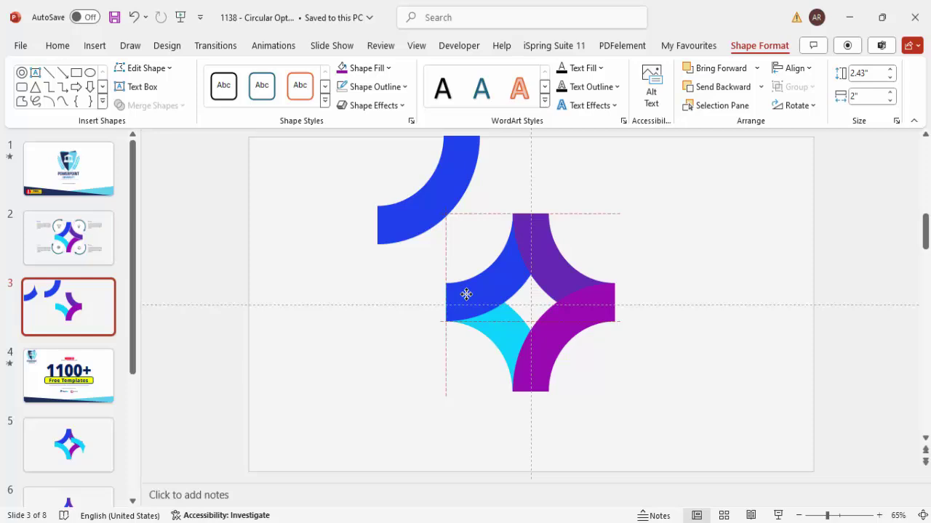
left_click_drag(466, 293, 466, 294)
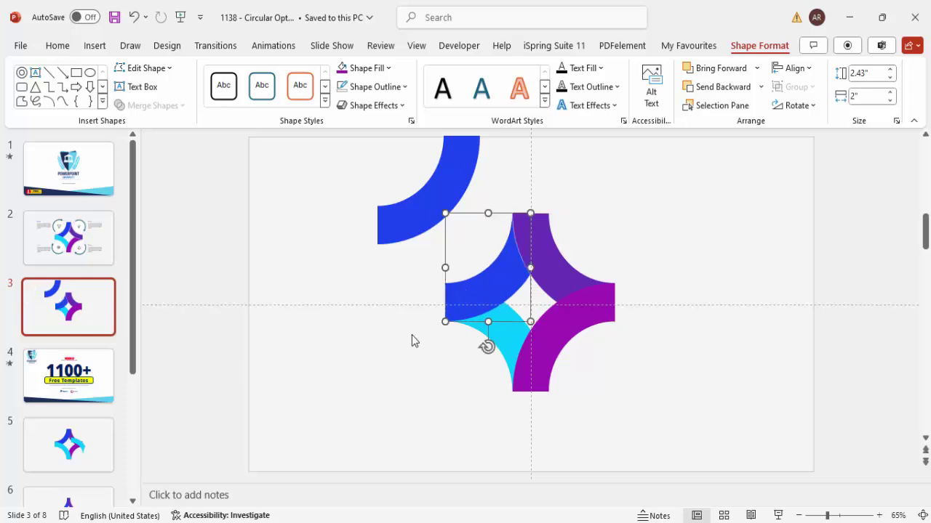
left_click(412, 337)
left_click(501, 291)
double_click(500, 291)
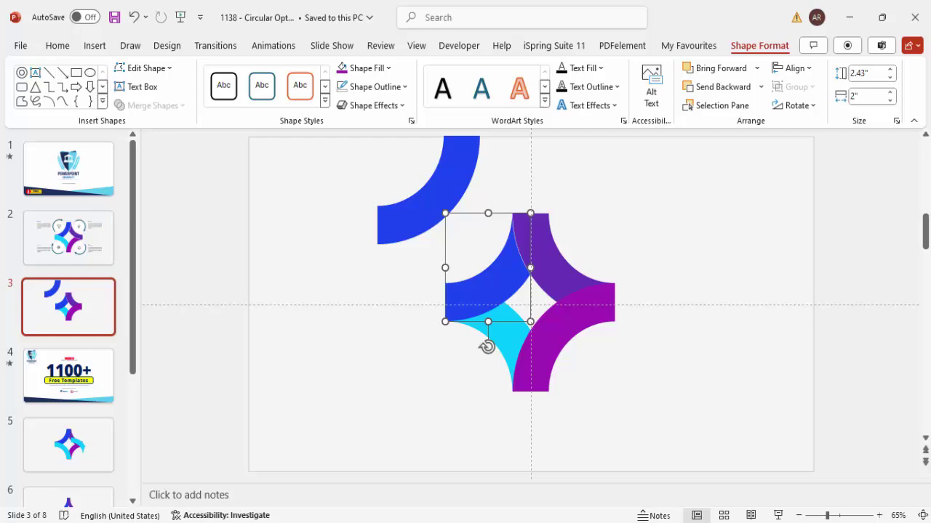
left_click(864, 516)
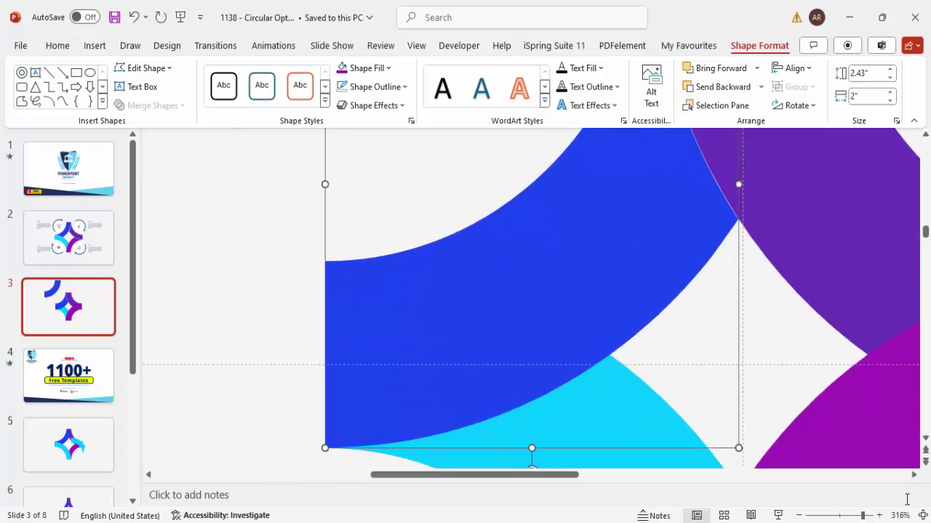
left_click(922, 516)
left_click(594, 241)
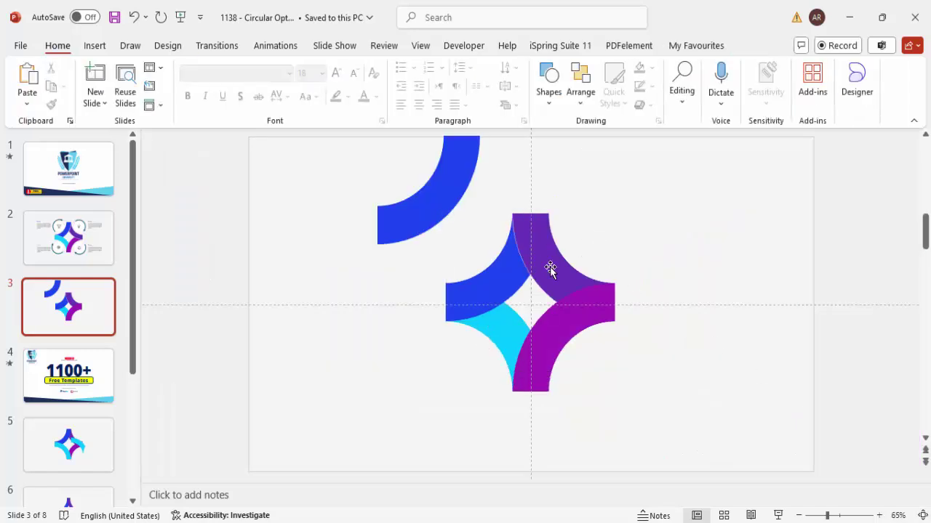
- Delete the spare full blue quarter ring above the star shape
left_click(550, 266)
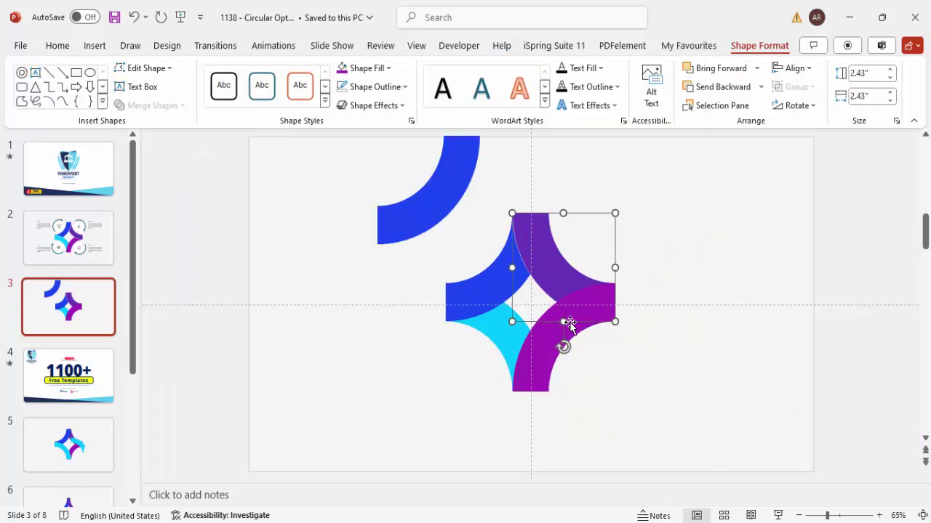
left_click(440, 206)
left_click_drag(414, 231, 393, 237)
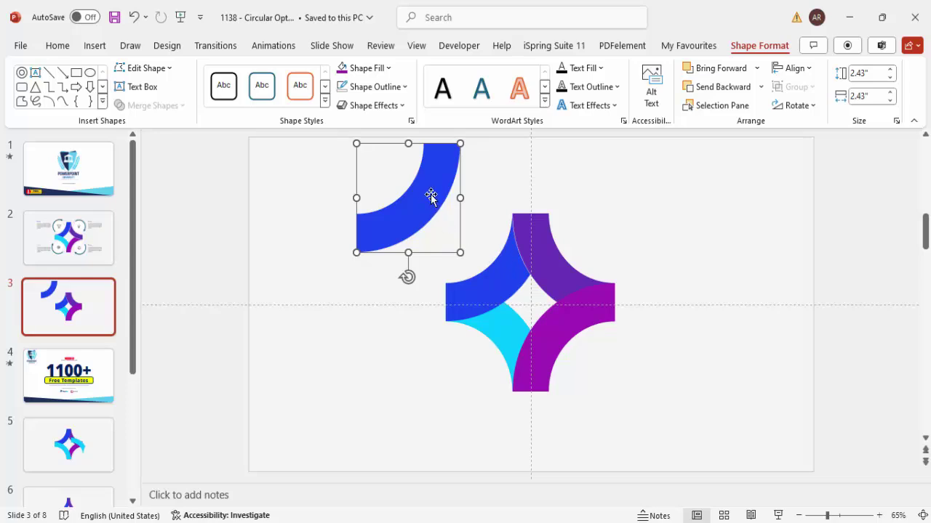
key("Delete")
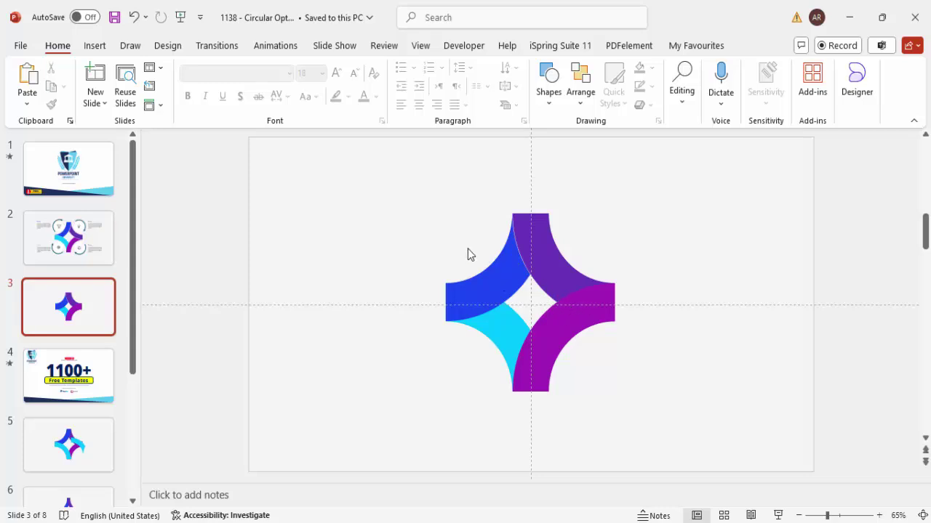
- Draw a circle about 1.29" in diameter in the hollow above the blue piece
left_click(95, 46)
left_click(302, 99)
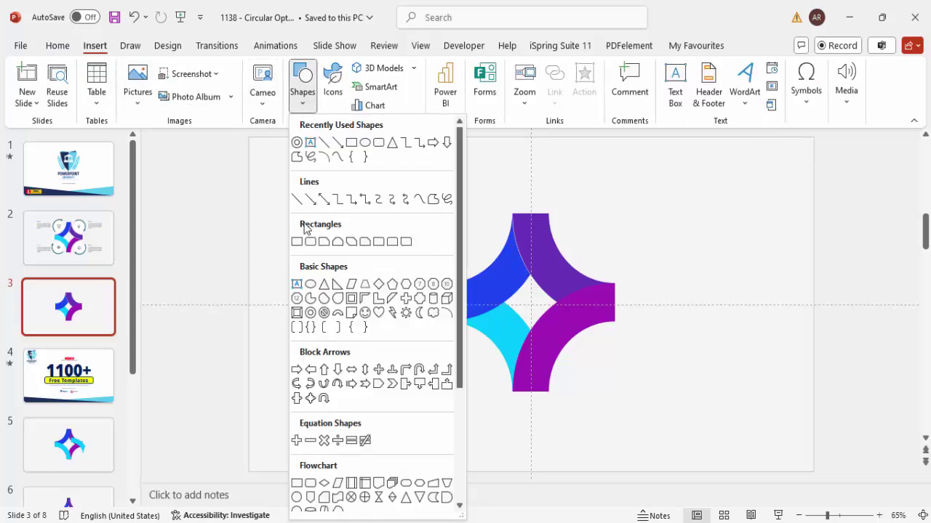
left_click(311, 285)
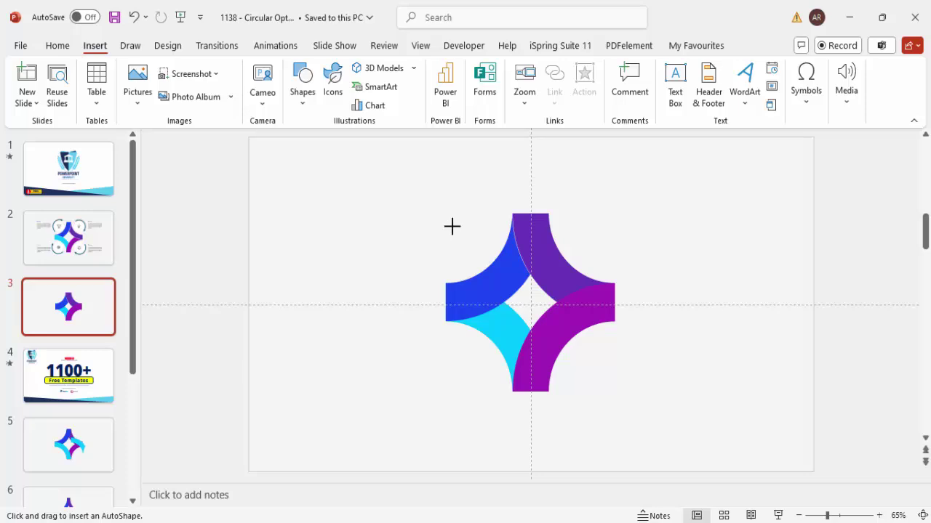
left_click_drag(451, 227, 477, 240)
- Remove the circle's outline and fill it with white
left_click(375, 87)
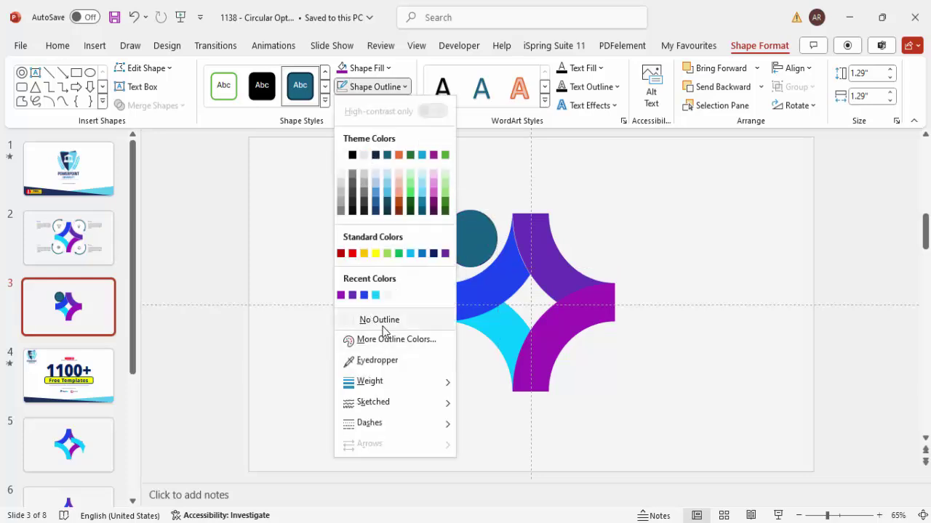
left_click(376, 319)
left_click(371, 67)
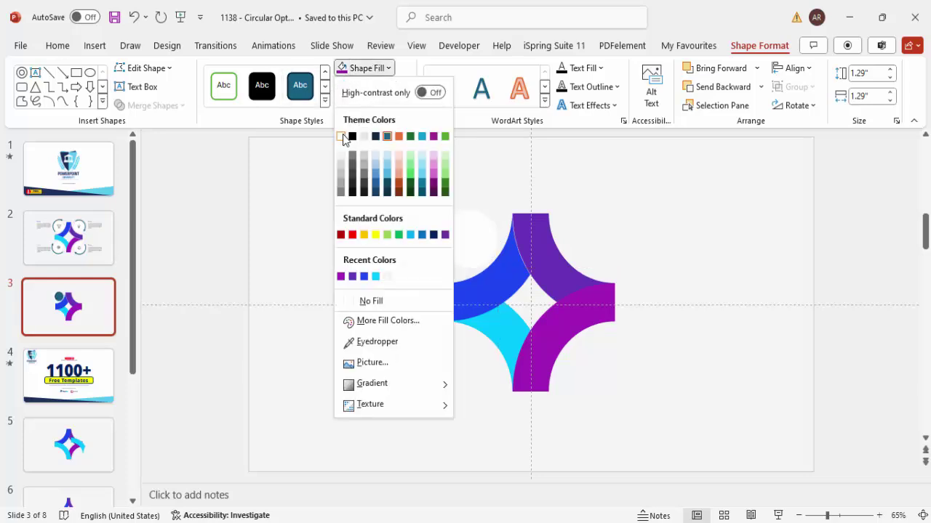
left_click(341, 137)
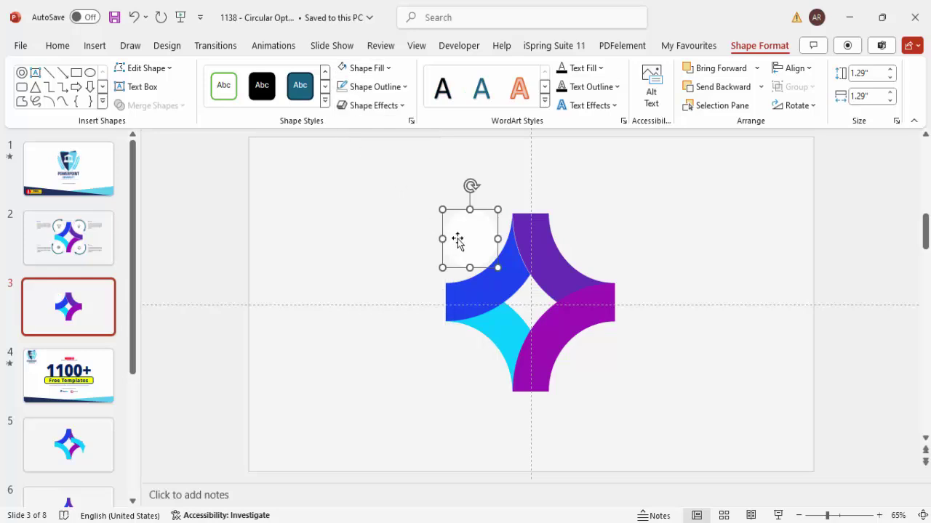
- Give the white circle an outer shadow offset to the bottom right
left_click(387, 105)
mouse_move(391, 162)
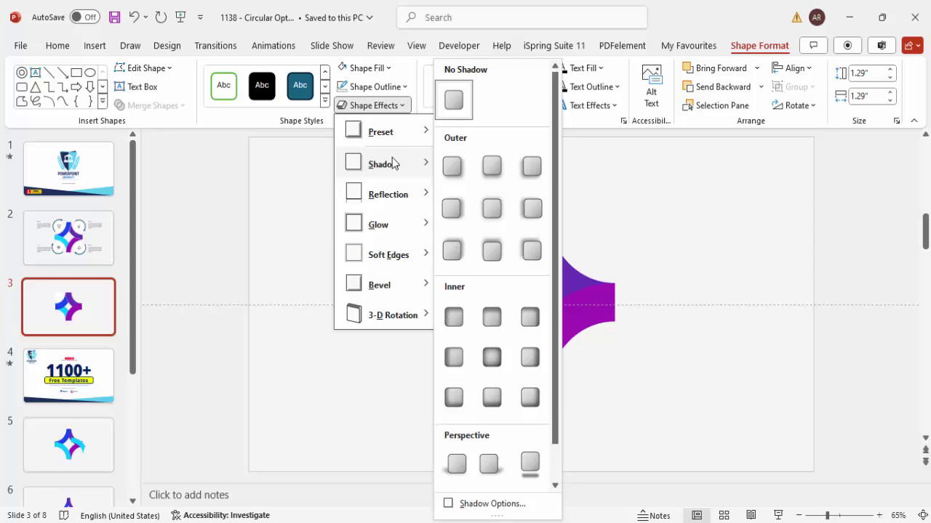
left_click(452, 169)
left_click(502, 240)
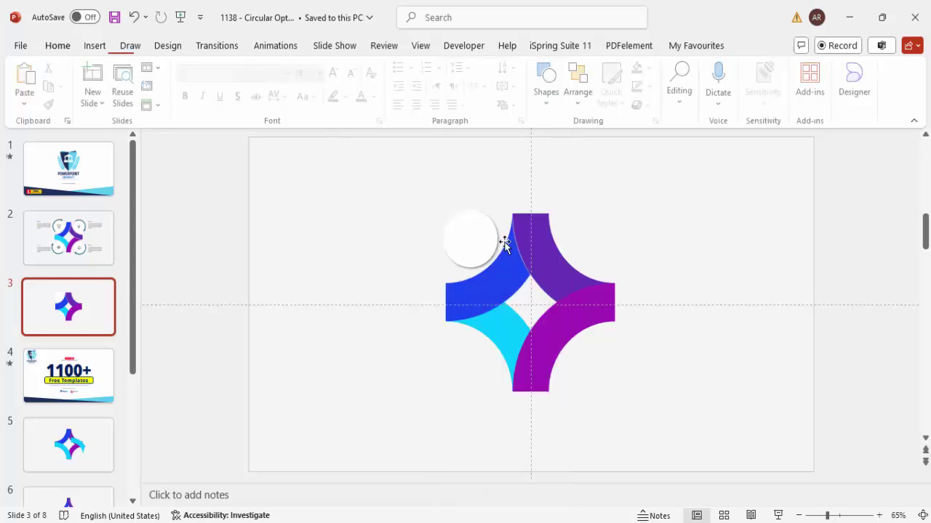
- Set the circle's shadow size to 105% and nudge the circle slightly away from the blue piece
left_click(472, 237)
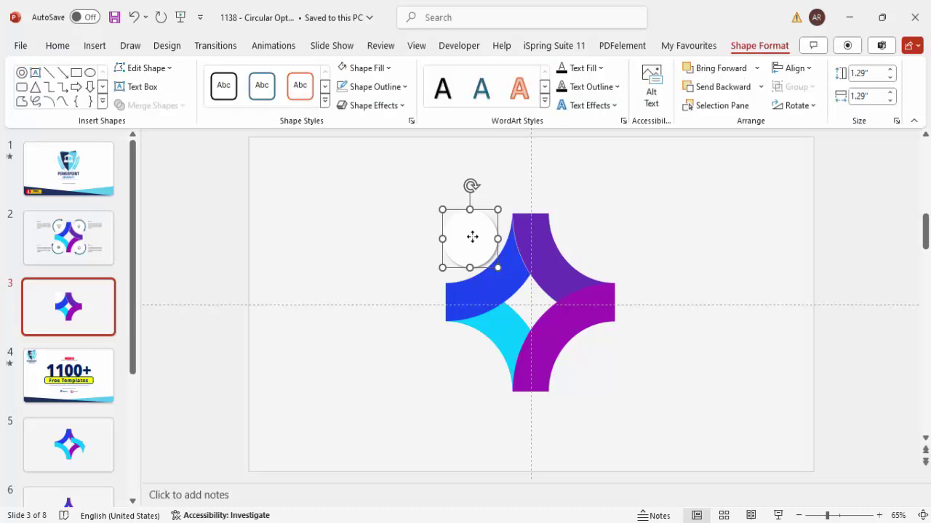
right_click(473, 237)
left_click(554, 488)
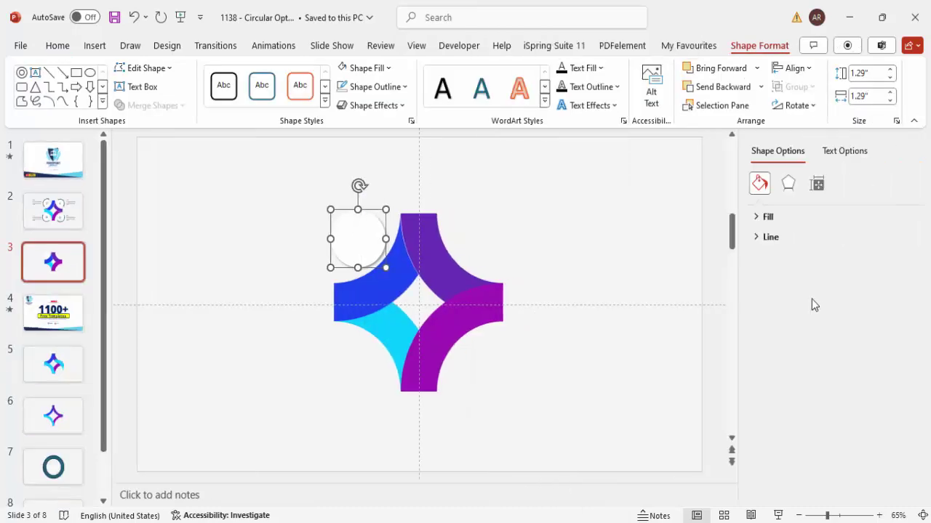
left_click(787, 207)
left_click(789, 241)
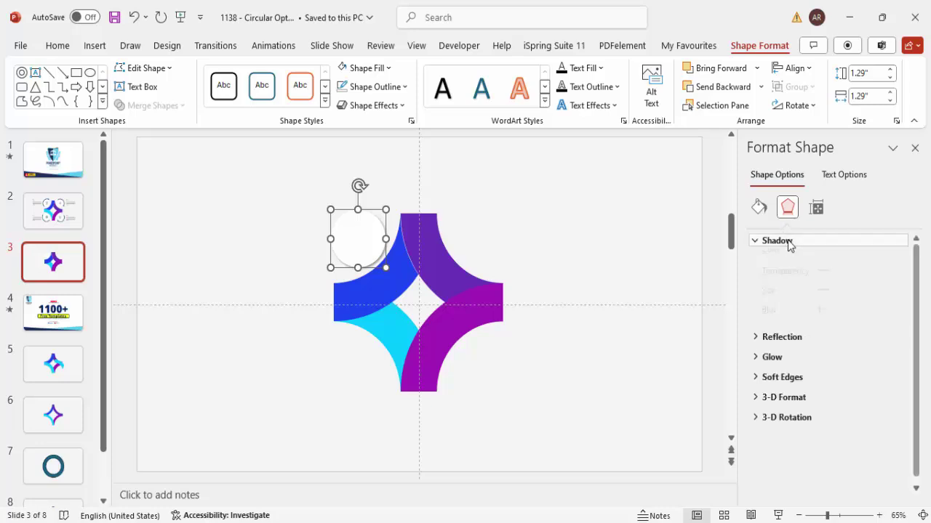
left_click(901, 333)
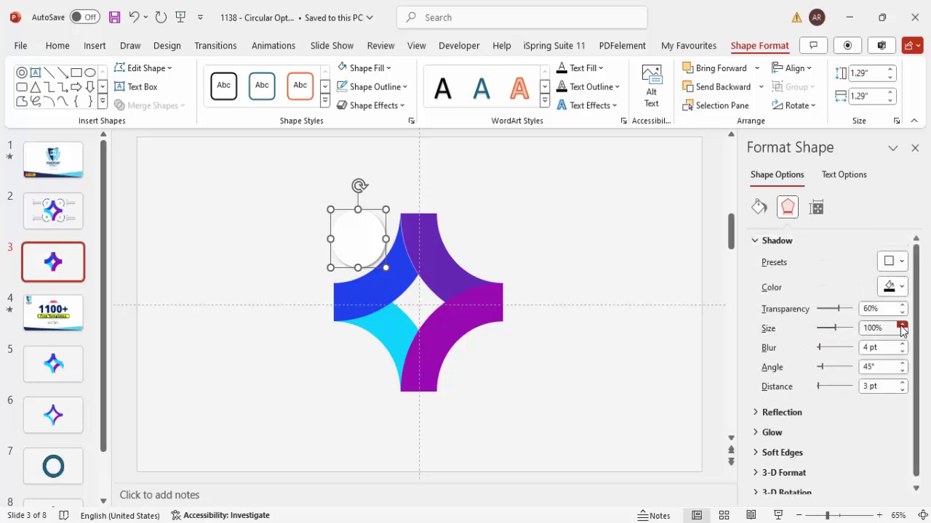
left_click(902, 324)
left_click(901, 324)
left_click(901, 324)
left_click(901, 324)
left_click(902, 324)
left_click(528, 251)
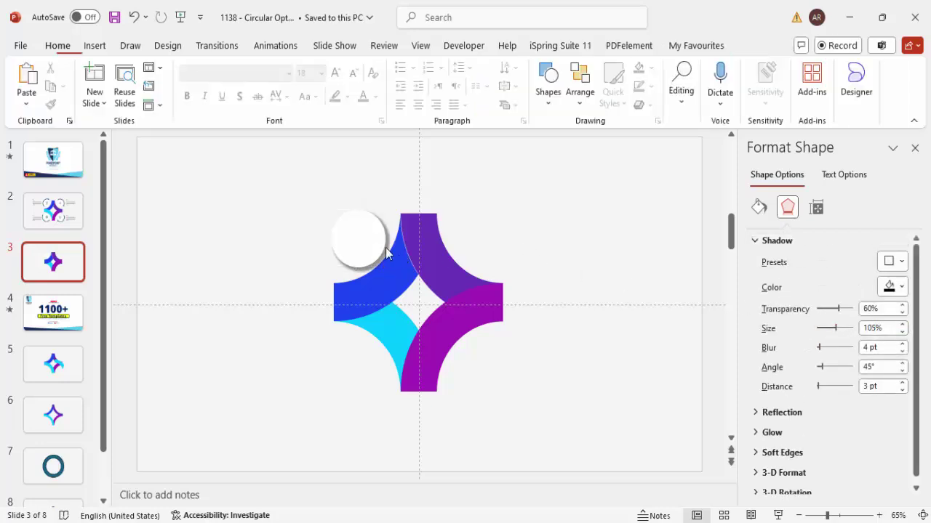
left_click_drag(372, 241, 368, 240)
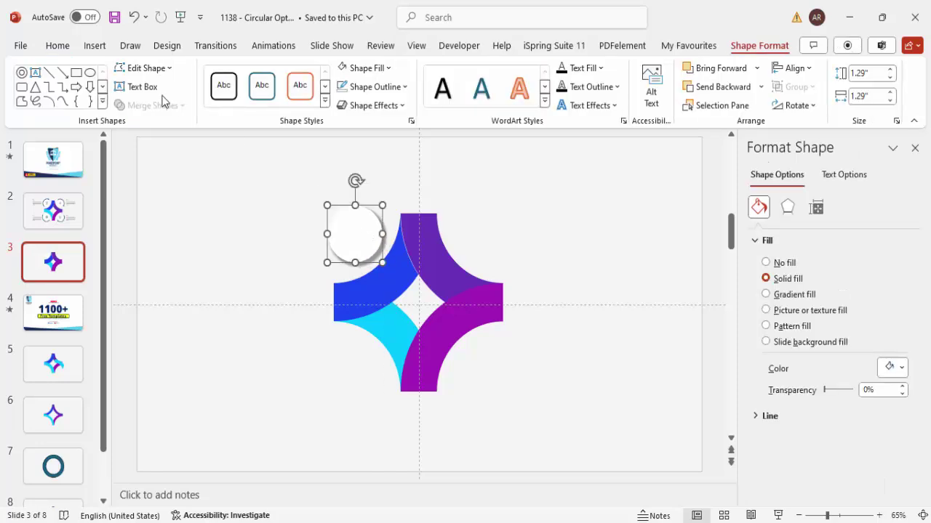
- Draw an arc with a frame of about 2.43" by 2.43" beside the dark purple quarter ring
left_click(94, 45)
left_click(303, 92)
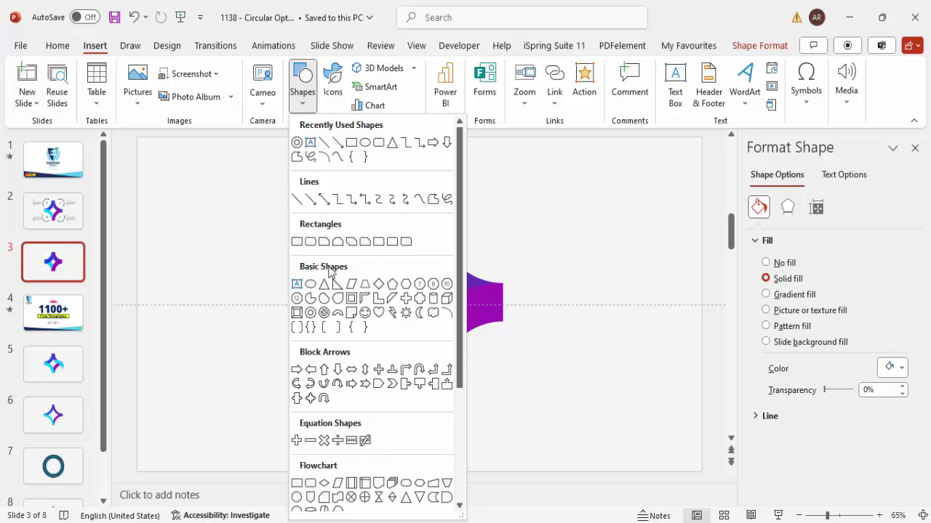
left_click(449, 317)
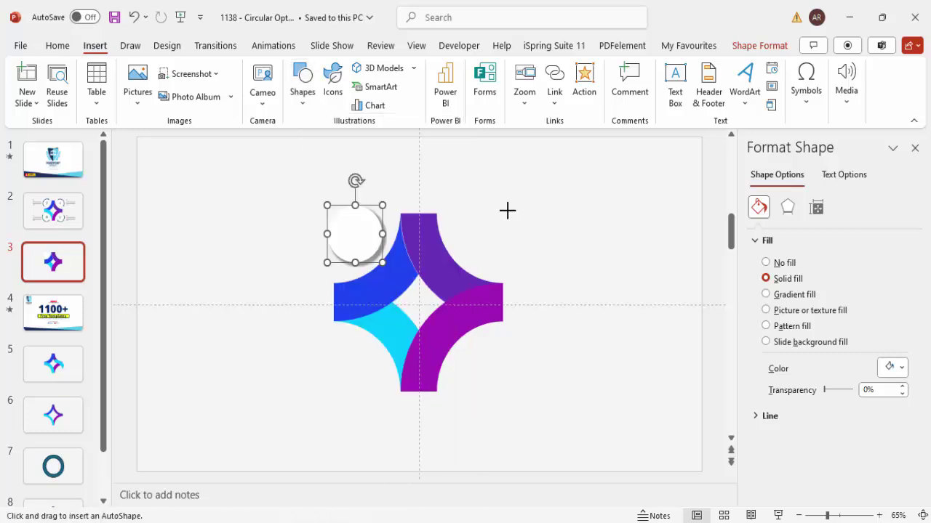
left_click_drag(521, 230, 565, 317)
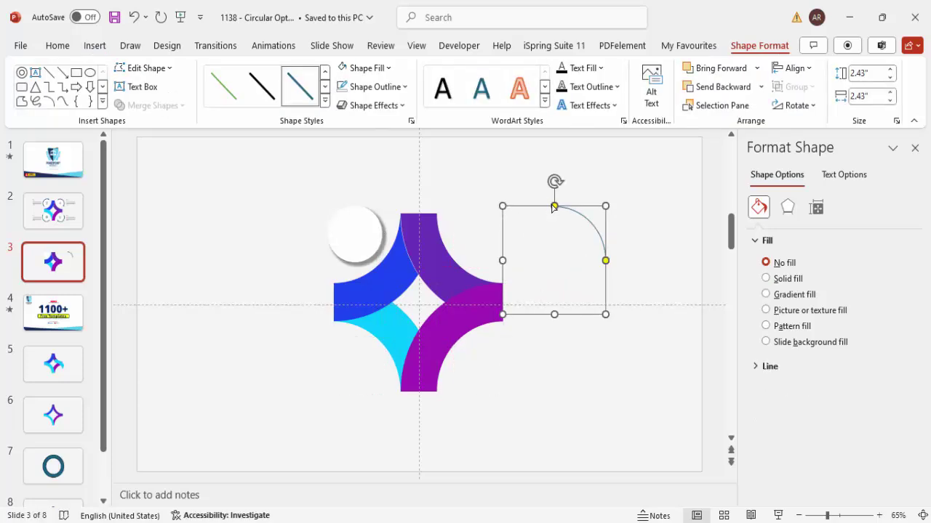
- Resize the arc to about 1.75", centre it around the white circle, and extend its ends to wrap the circle's upper-left side
left_click(524, 278)
left_click_drag(605, 261, 375, 195)
left_click_drag(304, 192, 332, 222)
left_click_drag(390, 225, 377, 199)
left_click(324, 255)
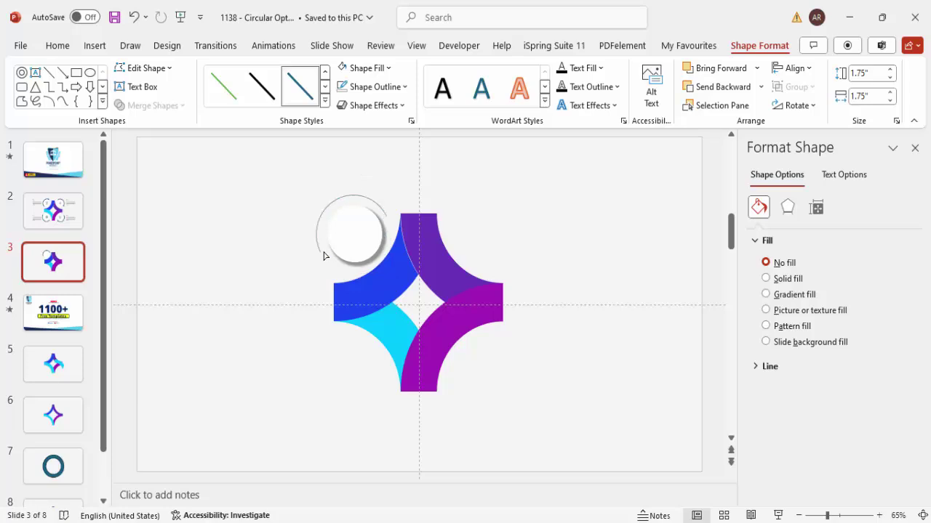
left_click(382, 228)
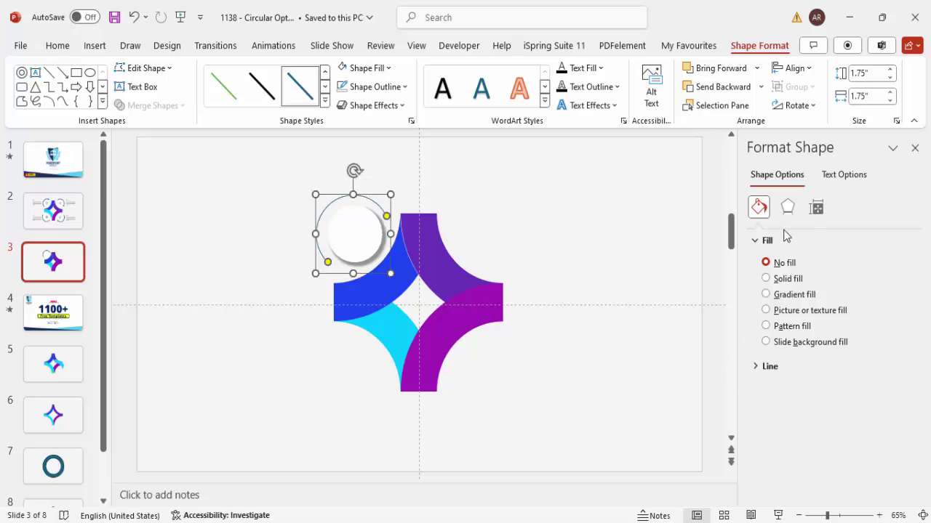
- Add a filled arrowhead to the end of the arc around the white circle
left_click(760, 367)
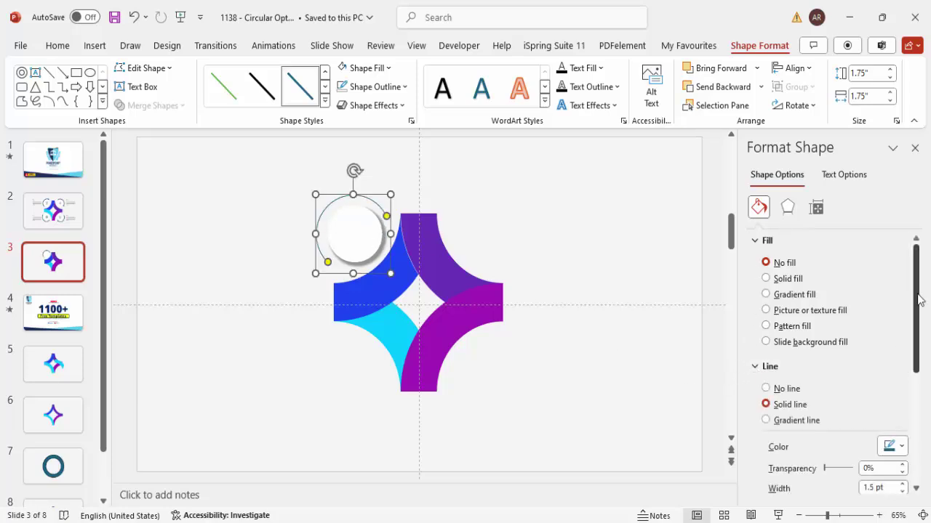
left_click_drag(919, 301, 917, 430)
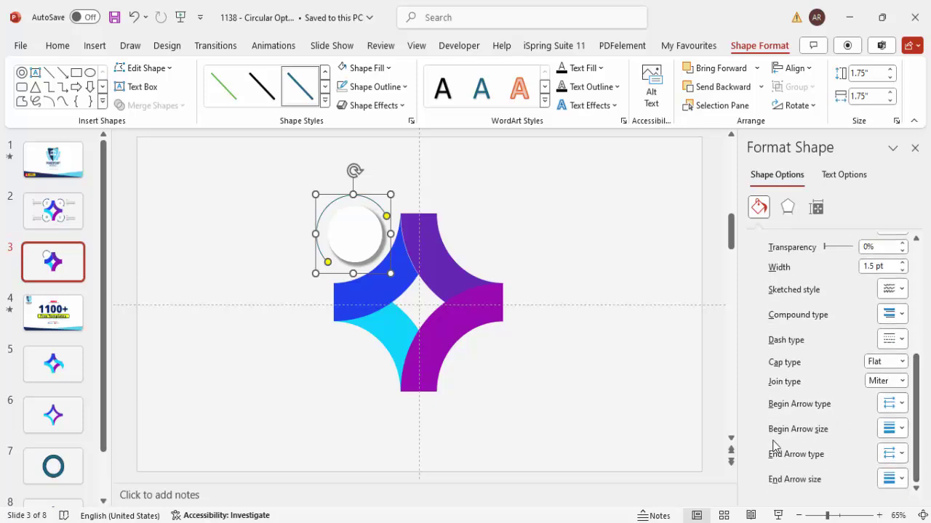
left_click(896, 455)
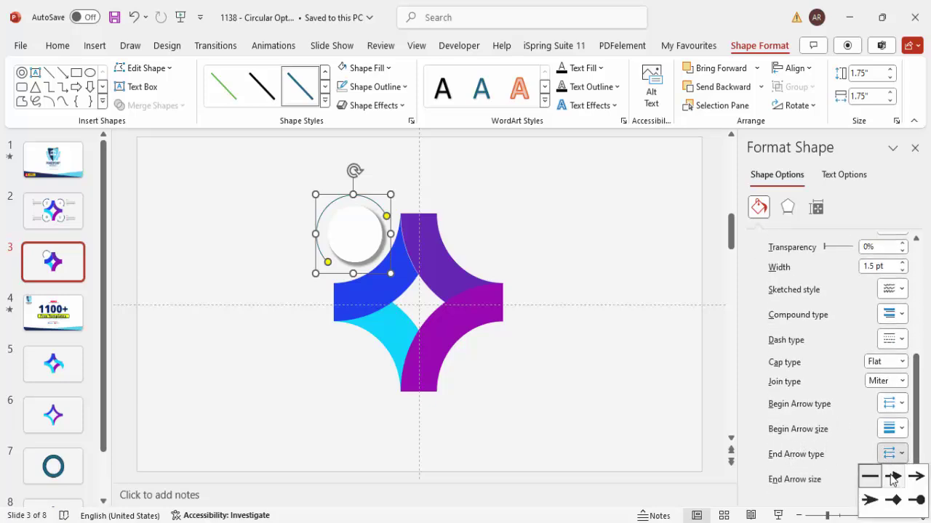
left_click(895, 478)
left_click(557, 228)
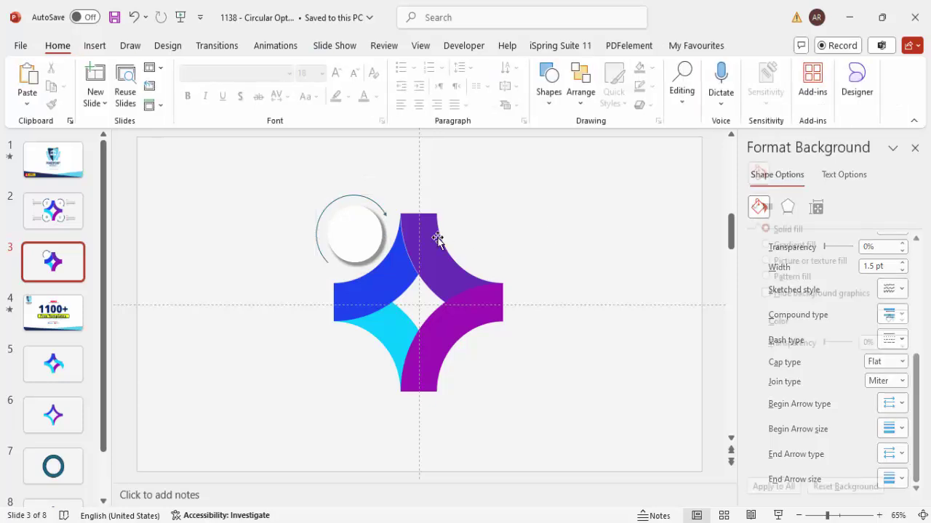
- Set the arc's line width to 2.25 pt
left_click(383, 215)
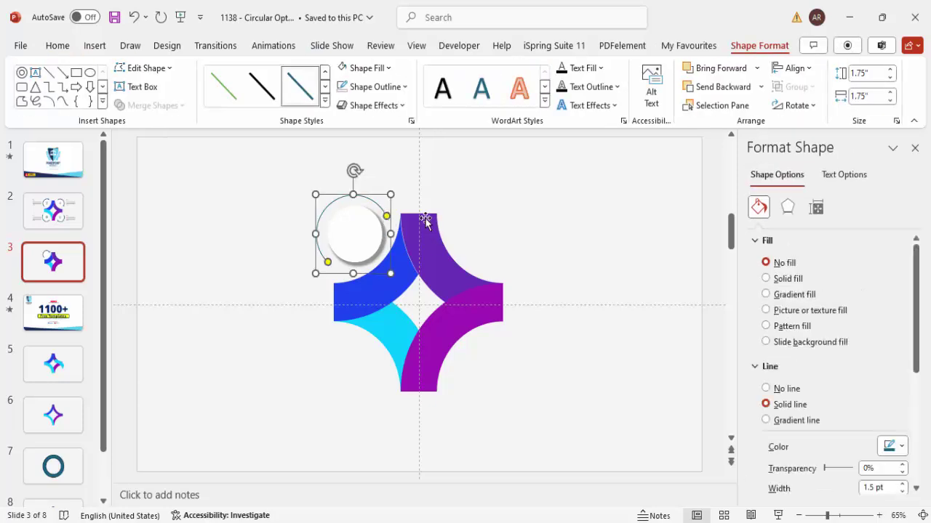
scroll(905, 360, "down", 3)
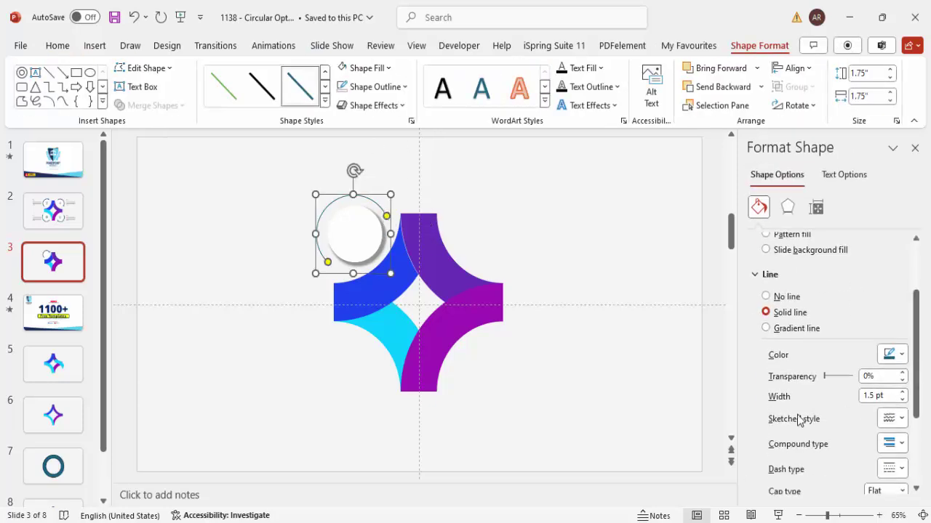
left_click(903, 393)
left_click(903, 393)
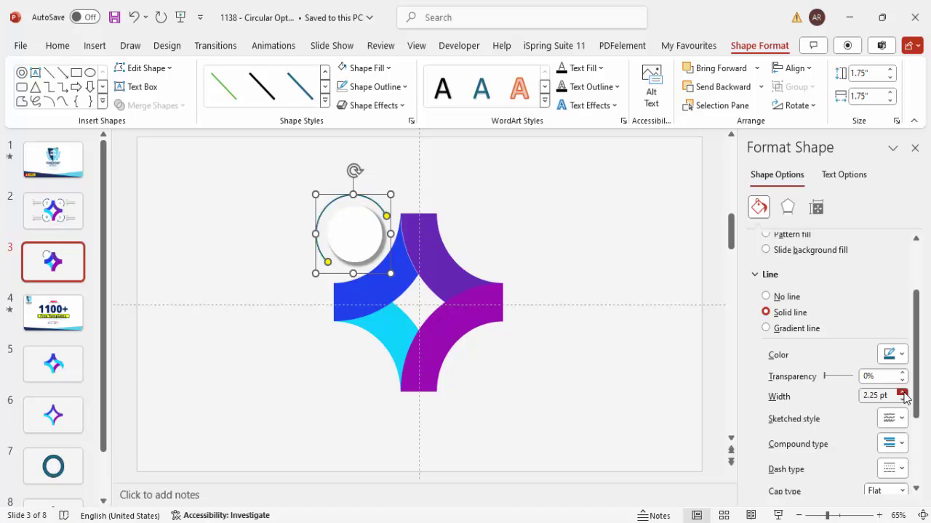
left_click(586, 231)
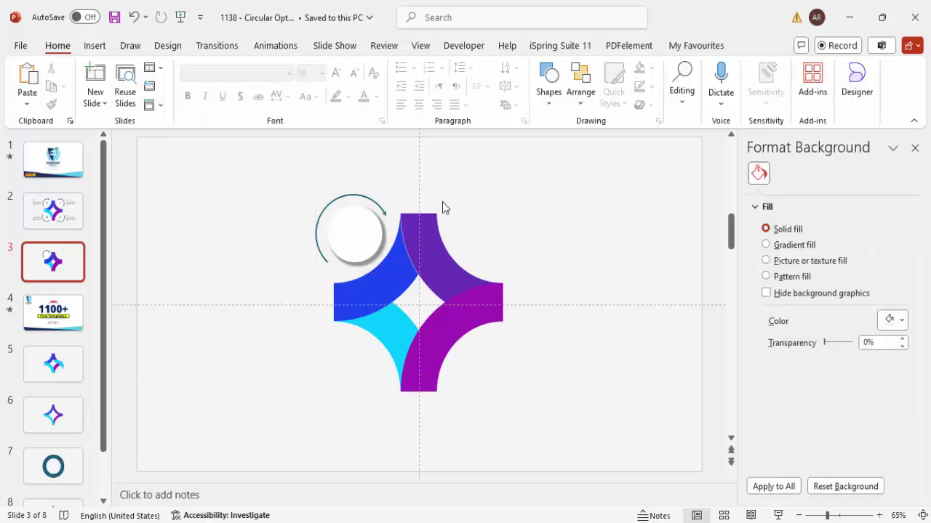
- Copy the white circle and its arc into the dark purple piece's hollow and rotate the copied arc 90° clockwise
left_click(348, 199)
left_click(360, 227, "shift")
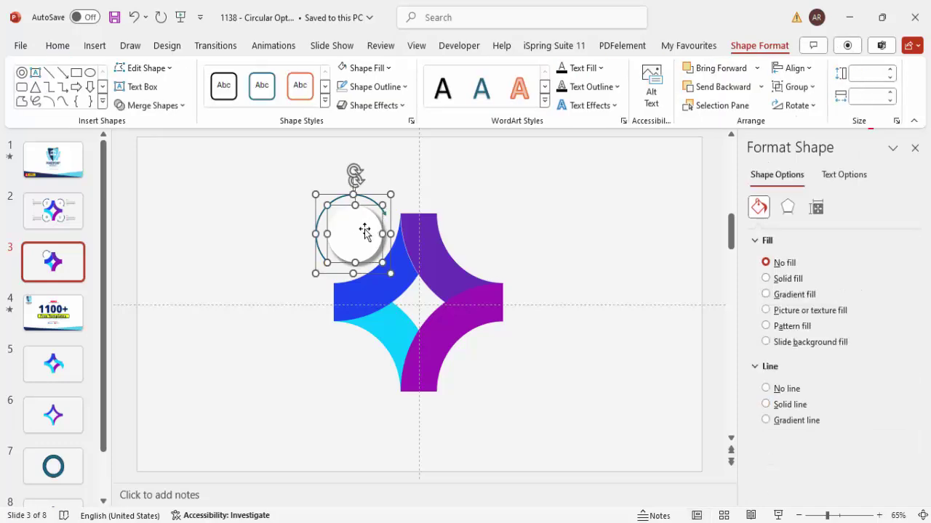
left_click_drag(363, 239, 481, 229)
left_click(484, 197)
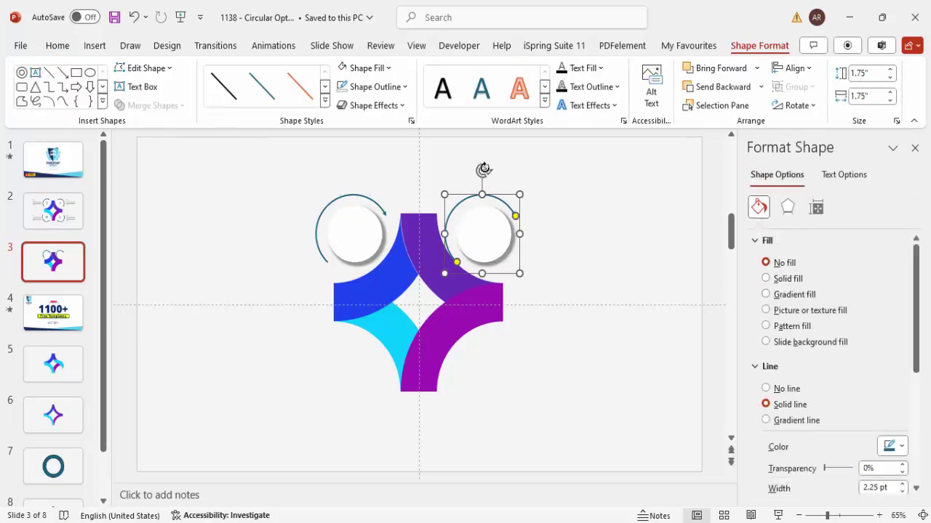
left_click_drag(483, 169, 530, 238)
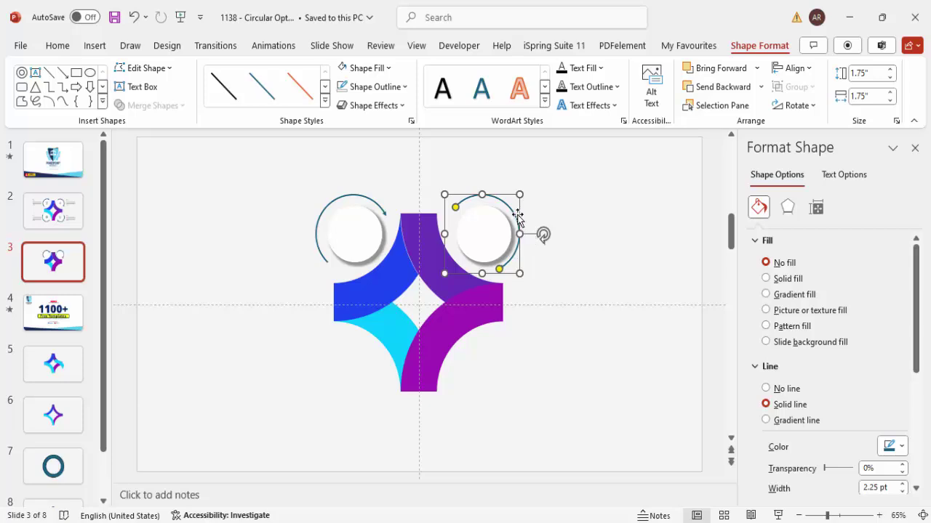
- Change the shadow of the circle beside the dark purple piece to the outer preset offset to the bottom left
left_click(477, 240)
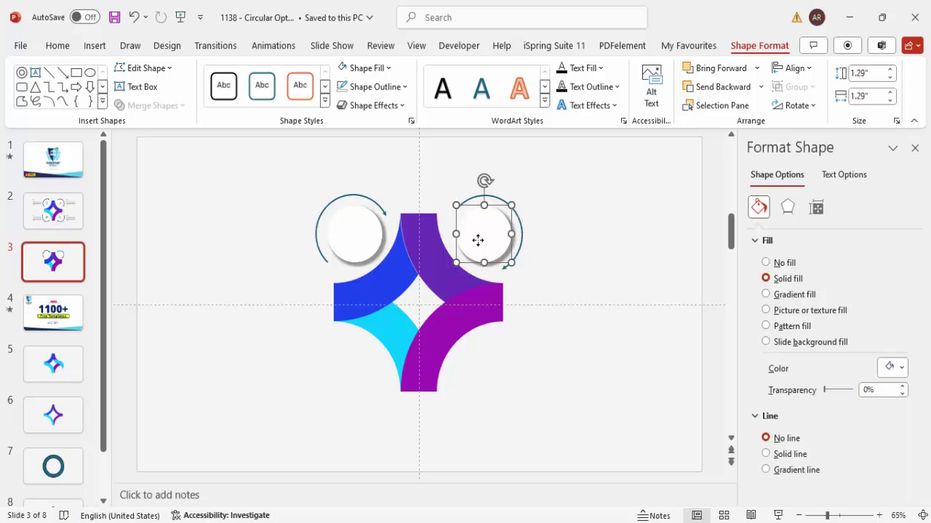
left_click(788, 208)
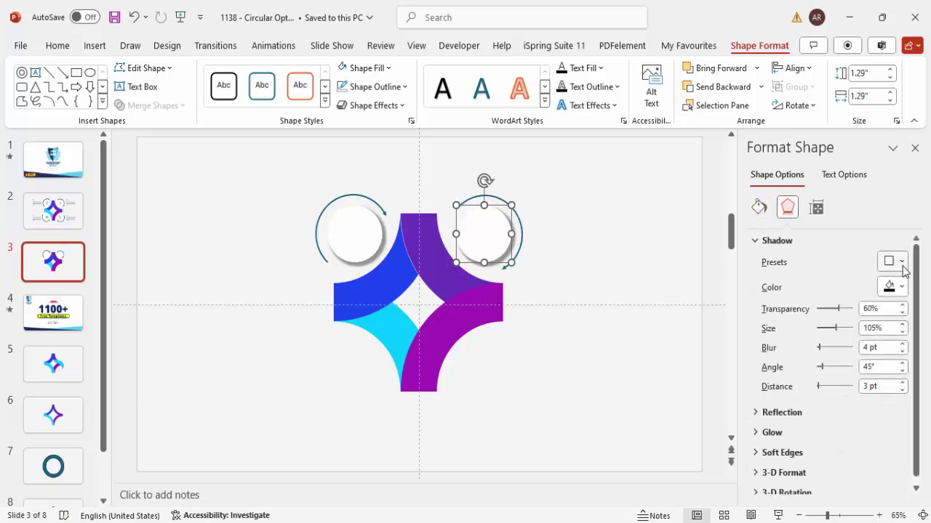
left_click(901, 263)
left_click(897, 108)
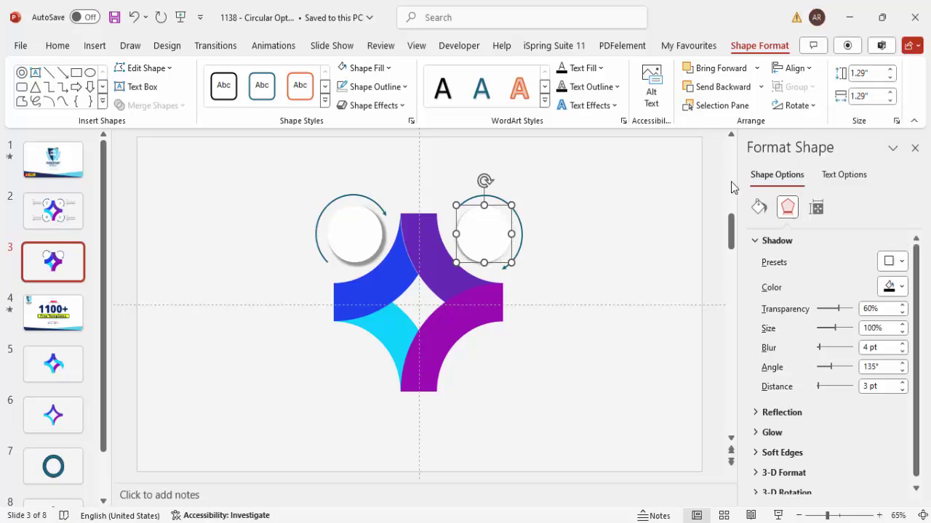
left_click(602, 224)
- Copy the upper-right circle and arc into the magenta piece's hollow and rotate the copied arc to wrap the circle's lower-right side
left_click(517, 251)
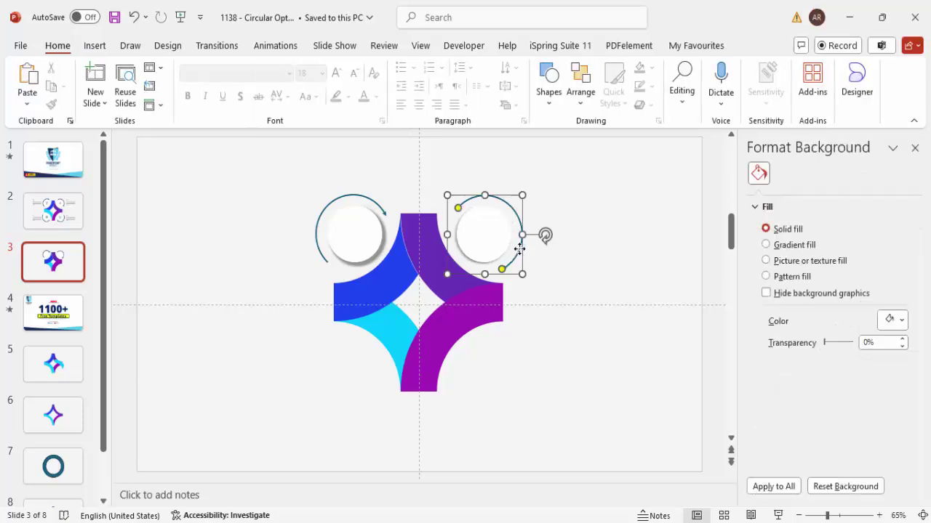
left_click(493, 240, "shift")
left_click_drag(493, 240, 490, 372)
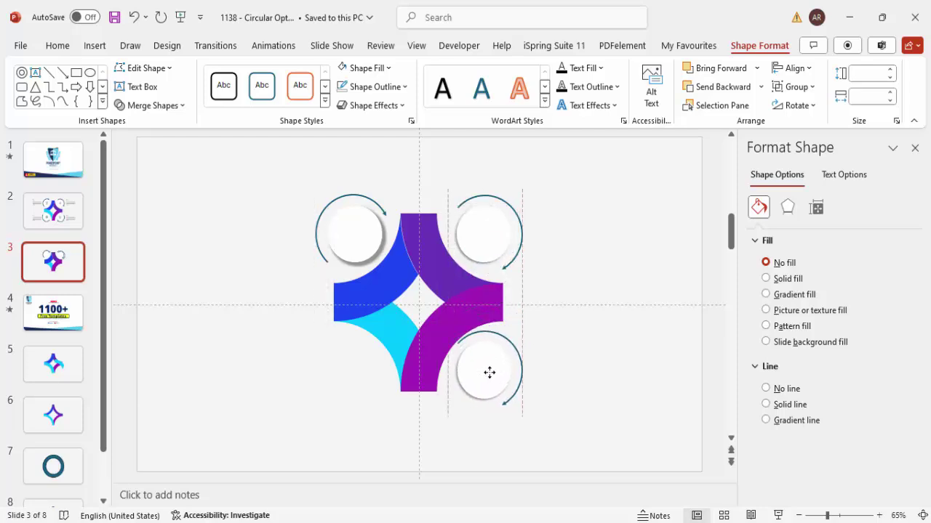
left_click(515, 353)
left_click(527, 331)
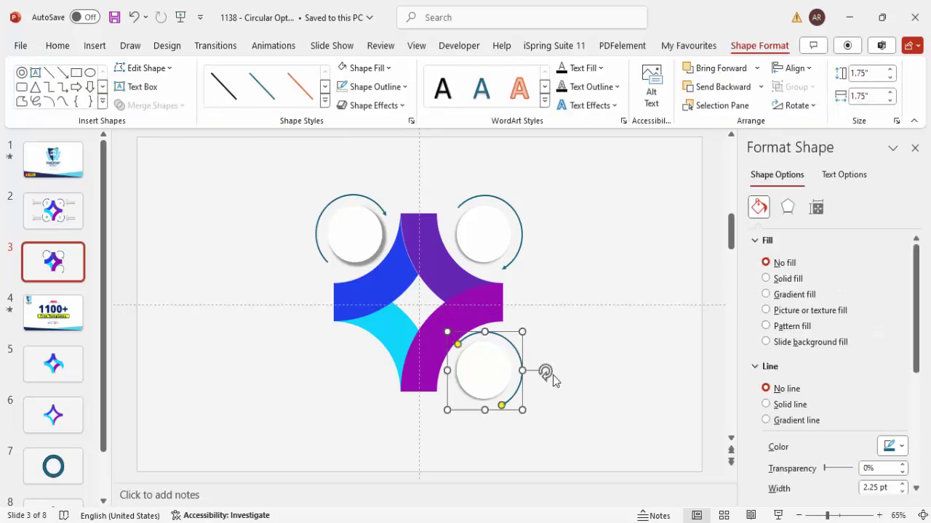
left_click(525, 424)
left_click(544, 372)
left_click_drag(546, 373, 504, 425)
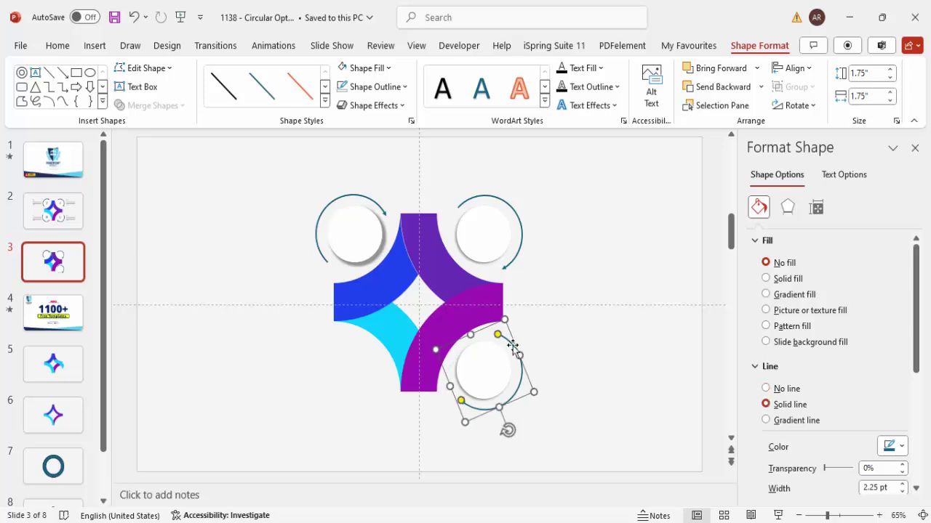
- Copy the lower-right circle and arc into the cyan piece's hollow and rotate the copied arc to wrap the circle's lower-left side
left_click(489, 356, "shift")
left_click_drag(490, 376, 349, 365)
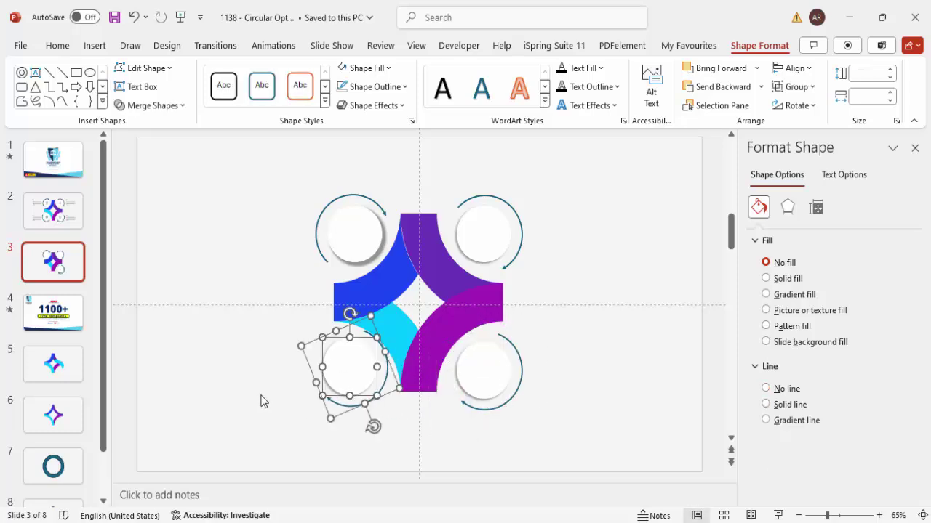
left_click(260, 400)
left_click(360, 366)
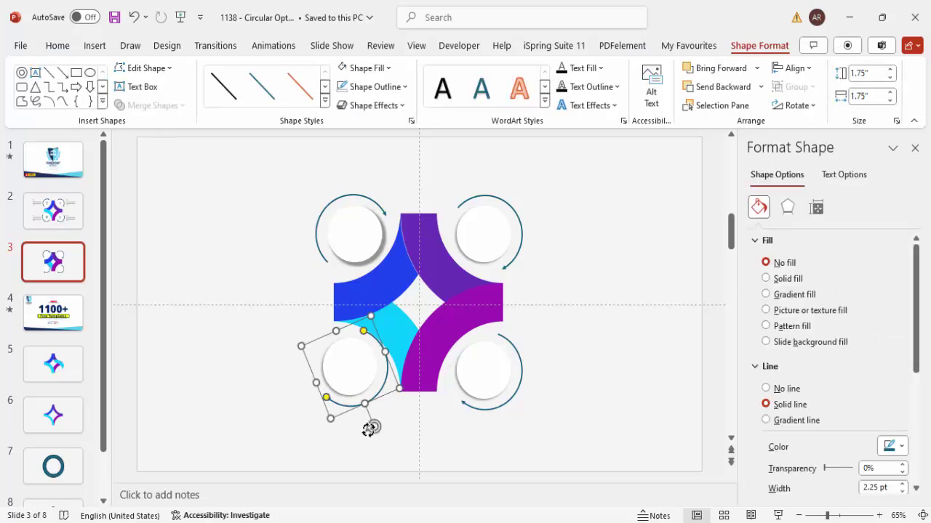
left_click_drag(370, 428, 287, 387)
left_click(578, 377)
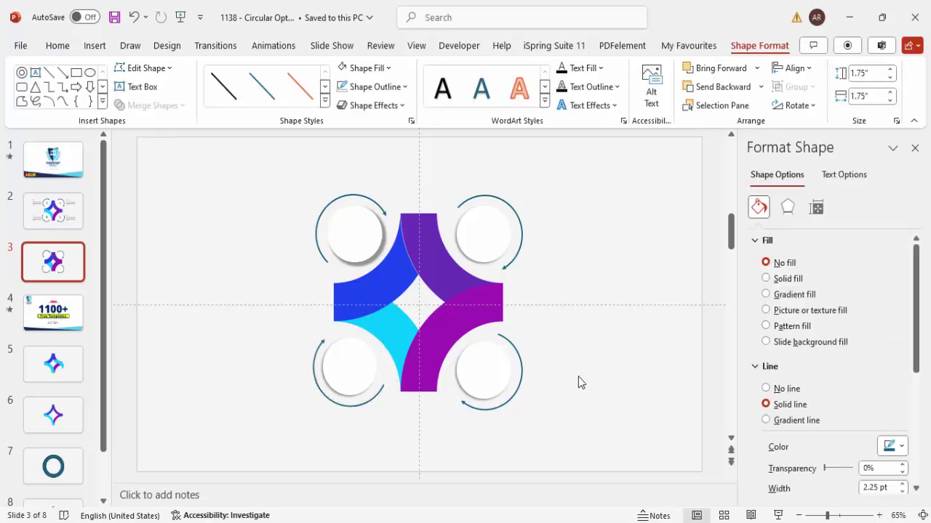
- Change the shadow of the circle beside the cyan piece to the outer preset offset to the top right
left_click(355, 371)
left_click(789, 209)
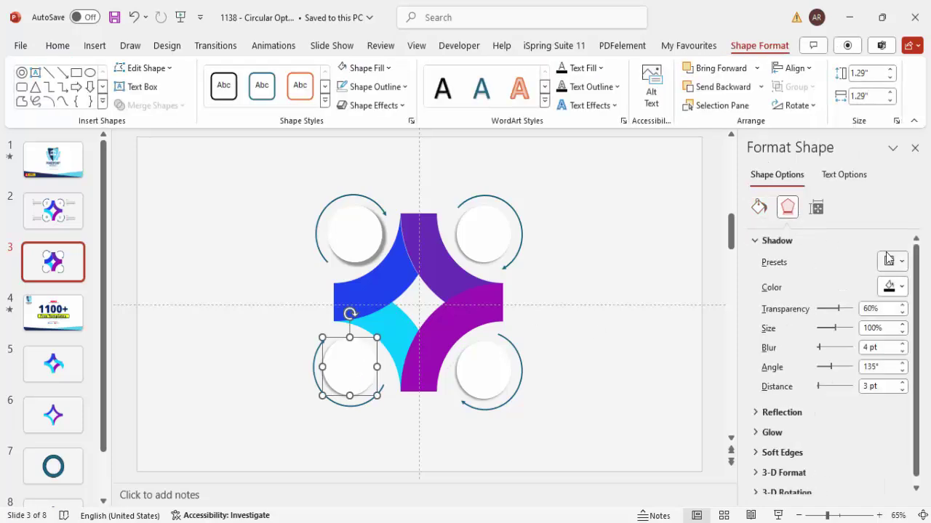
left_click(893, 262)
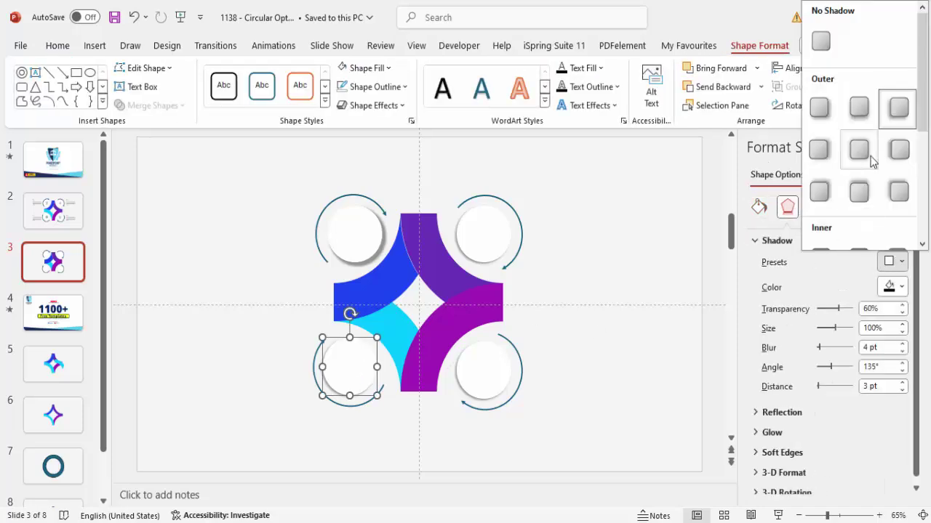
left_click(819, 191)
- Change the shadow of the circle beside the magenta piece to the outer preset offset to the top left
left_click(486, 367)
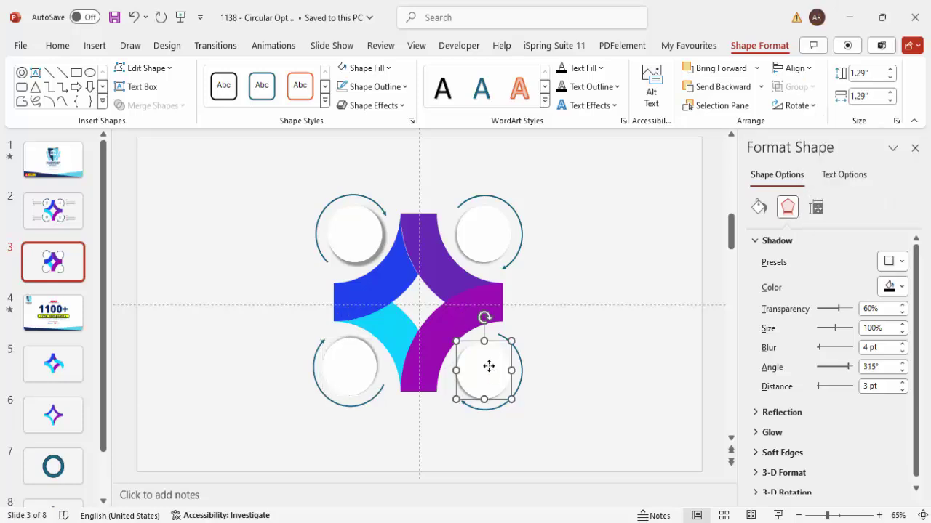
left_click(894, 262)
left_click(899, 191)
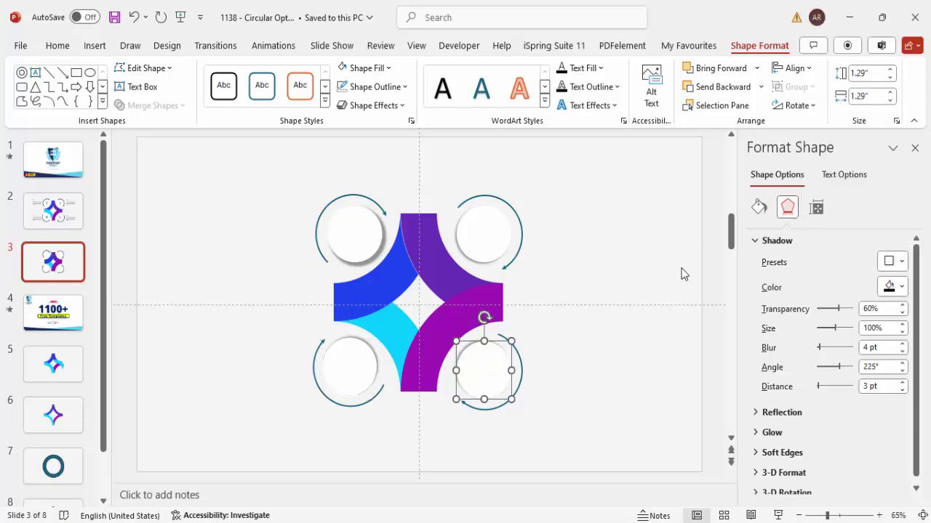
left_click(625, 317)
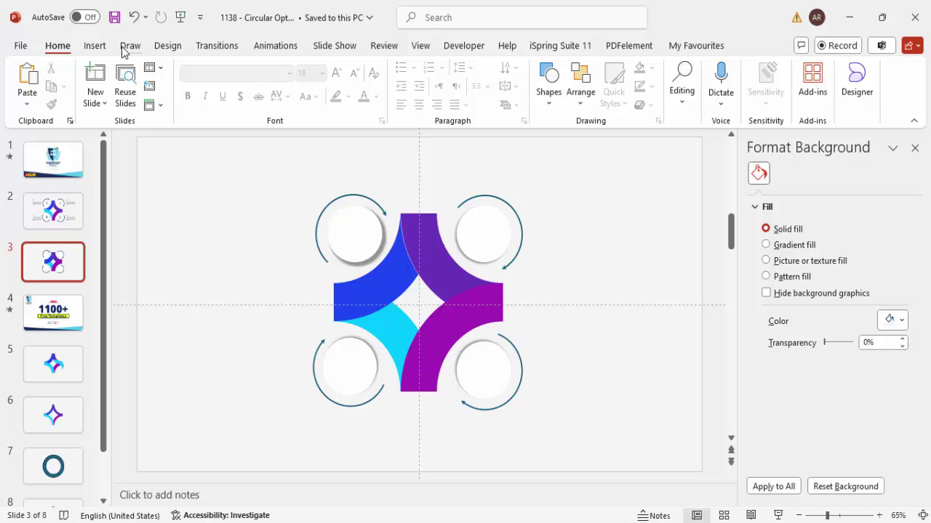
- Select the white circle beside the blue quarter ring
left_click(95, 46)
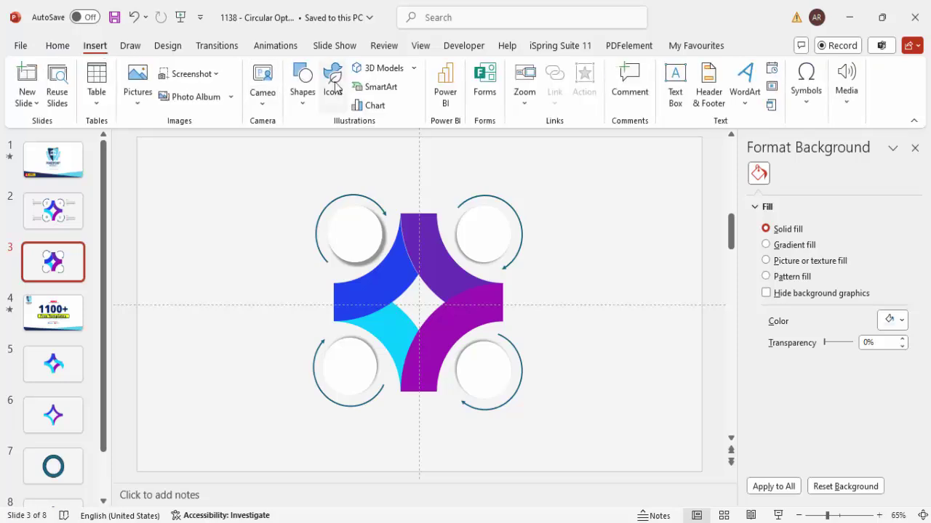
left_click(348, 237)
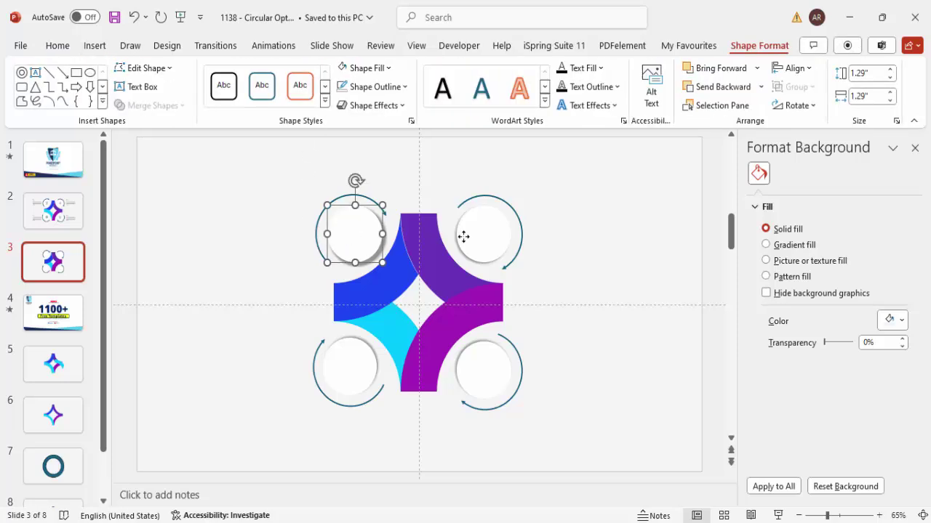